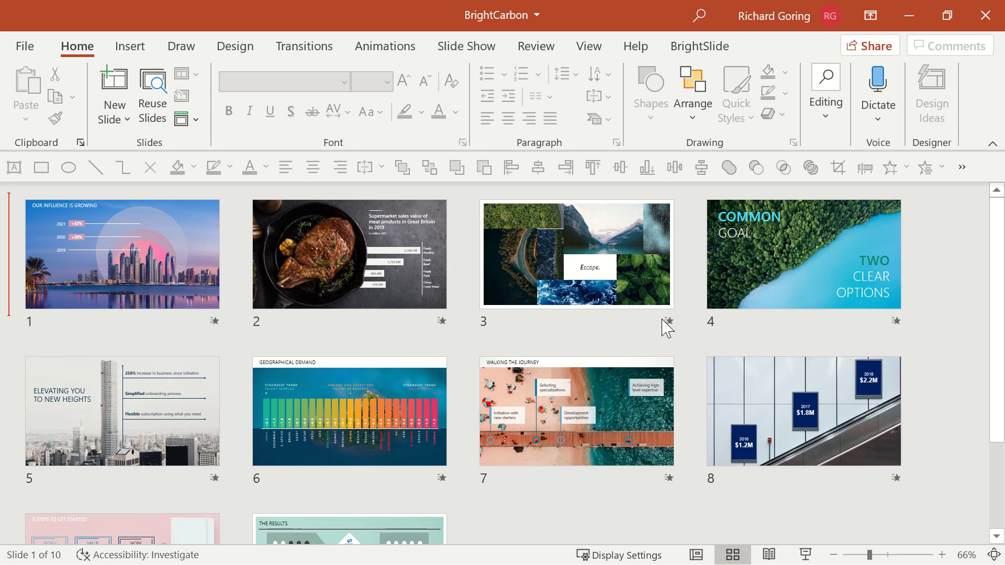
Step: Preview the deck with the Notes Pages print layout, then return to Normal view on slide 1
scroll(655, 337, down, 3)
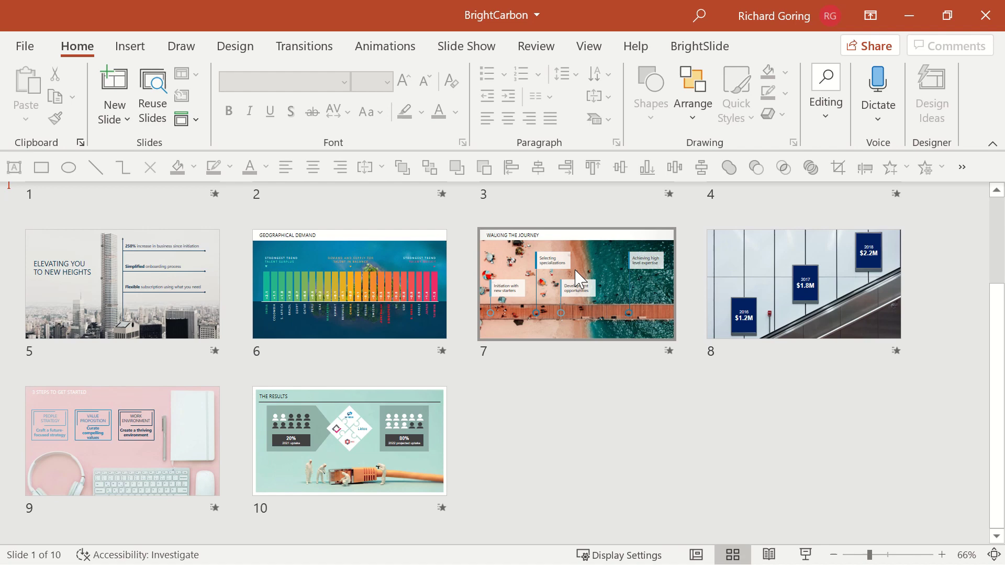
scroll(577, 277, up, 2)
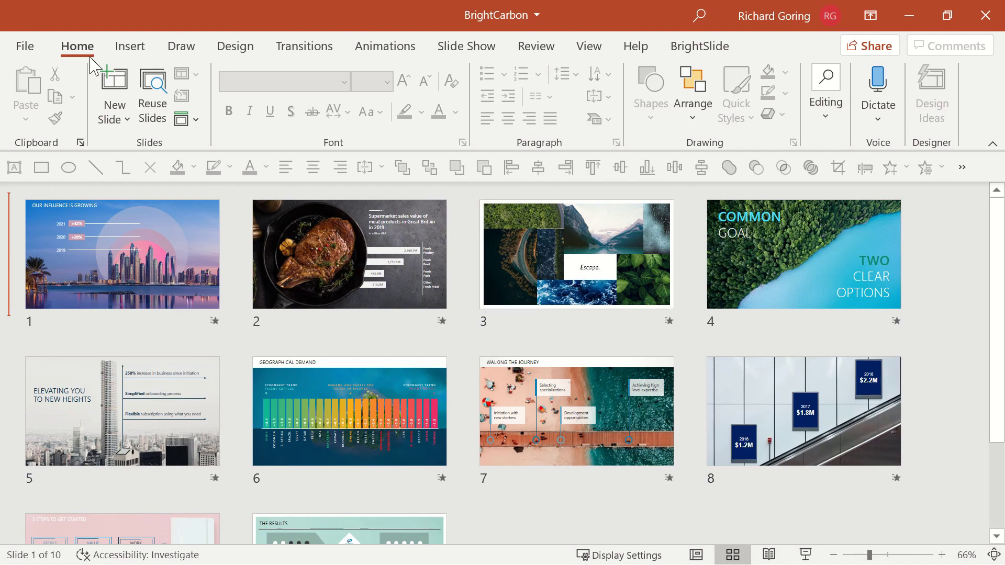
click(24, 48)
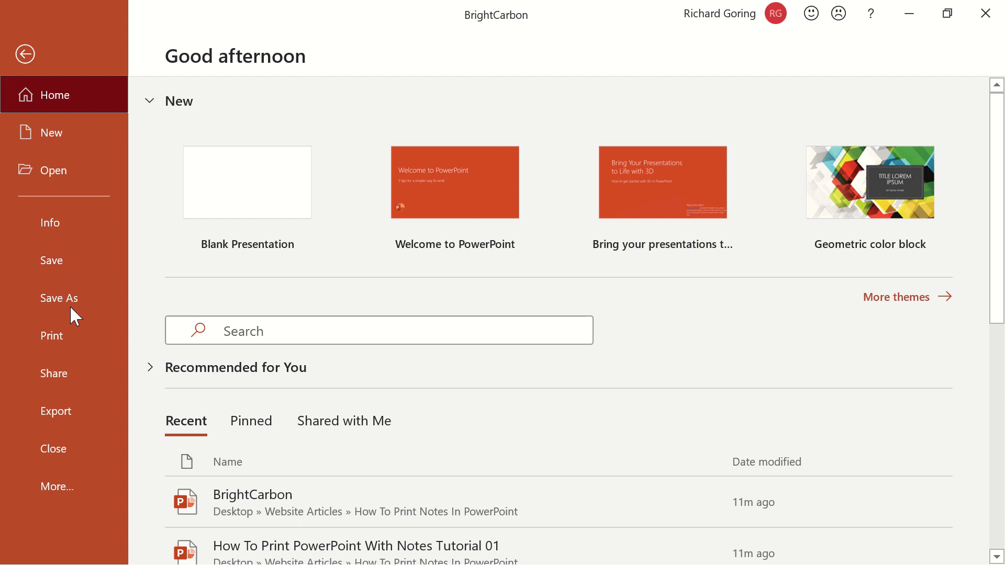
click(84, 340)
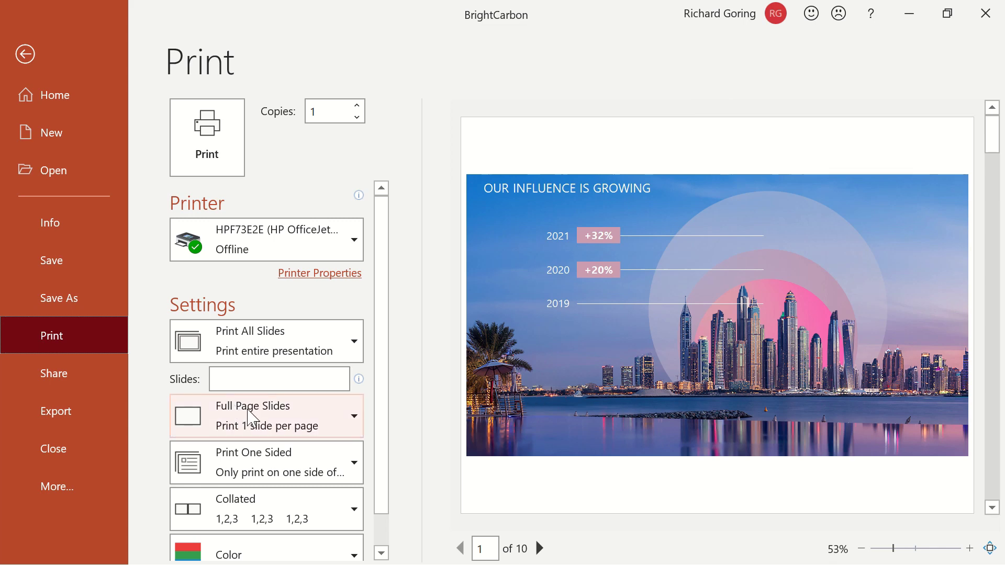
click(288, 418)
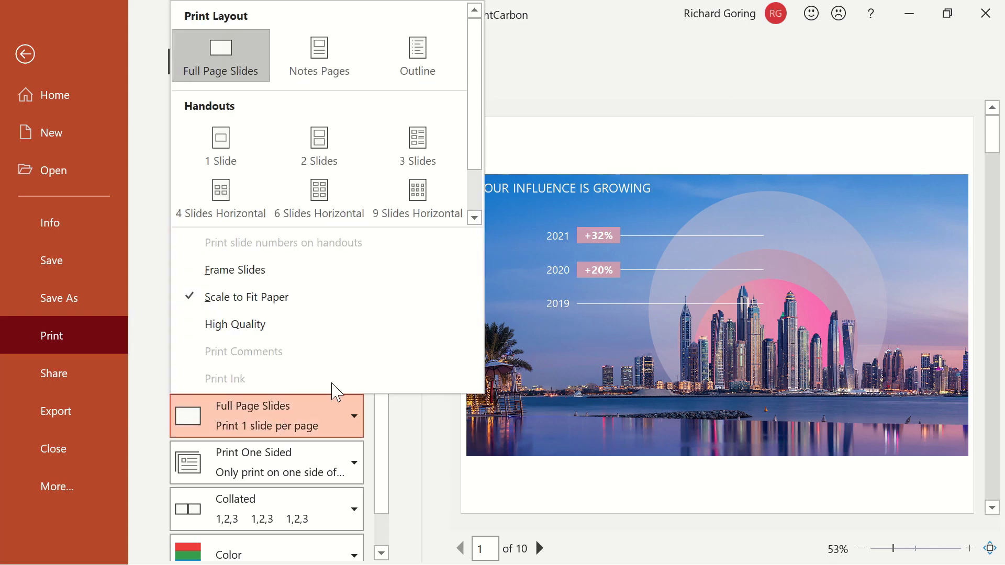
click(320, 52)
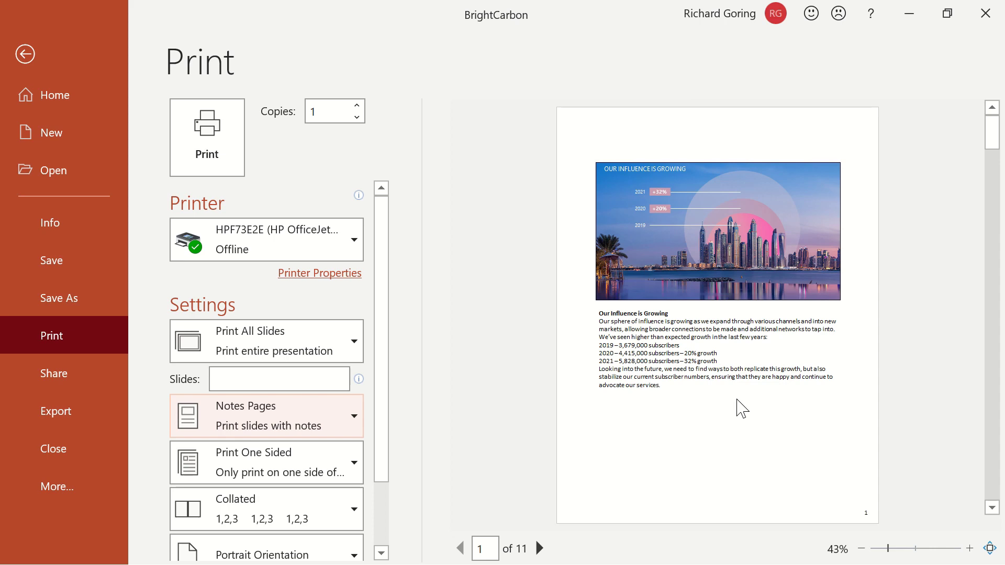
key(Escape)
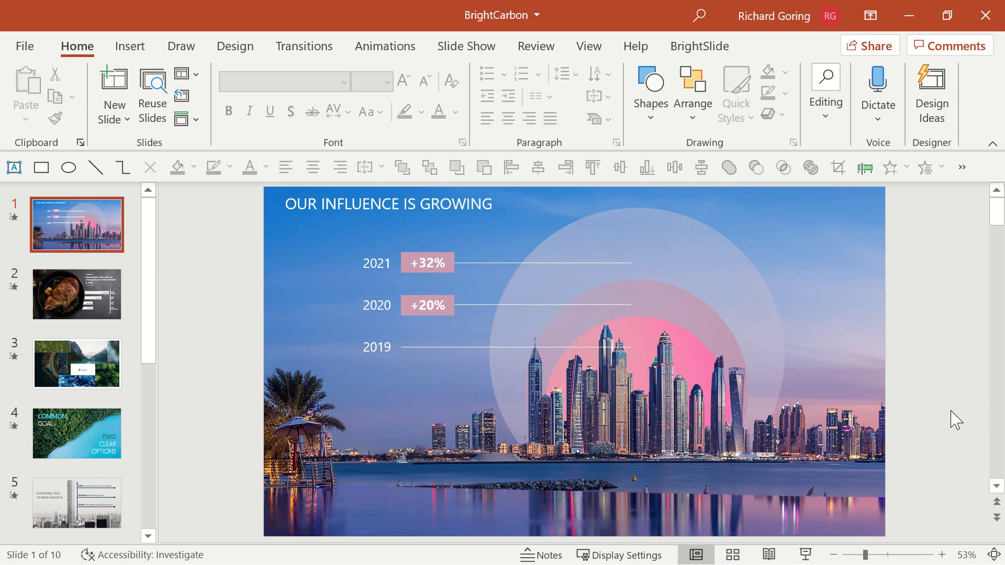
Step: Open the Notes Master from the View tab
click(590, 47)
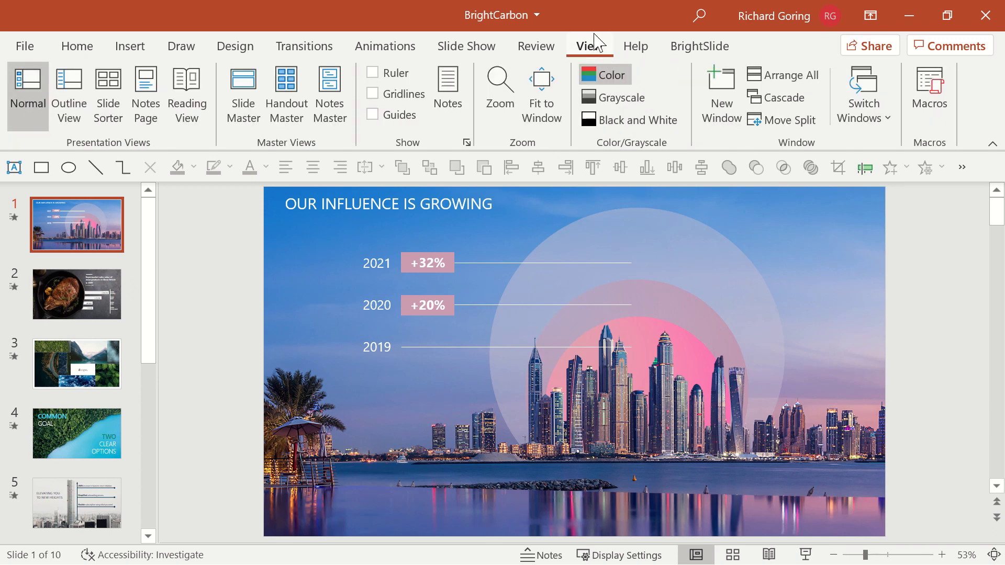
click(330, 111)
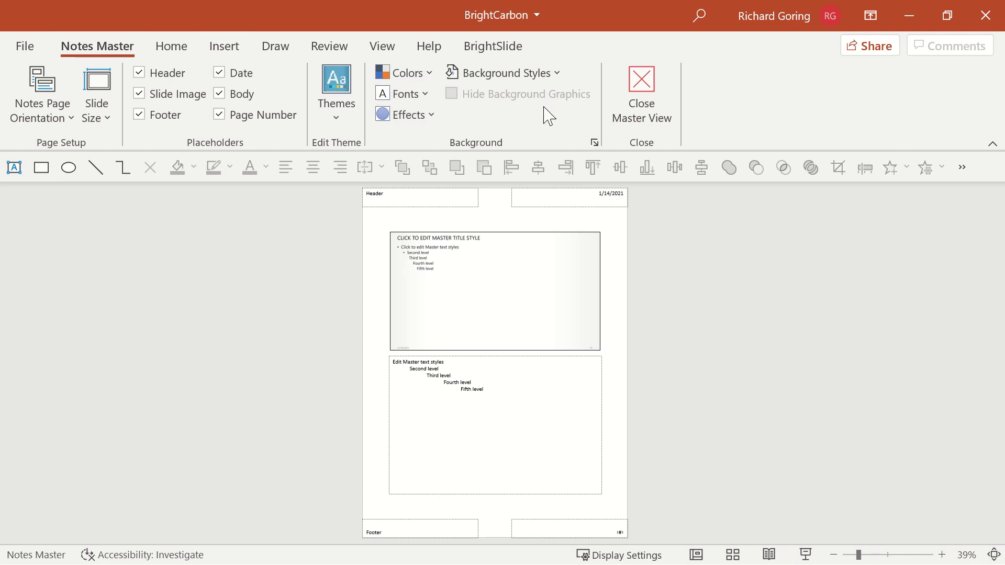
Step: Apply the Photography colour scheme and Segoe theme fonts to the Notes Master
click(426, 80)
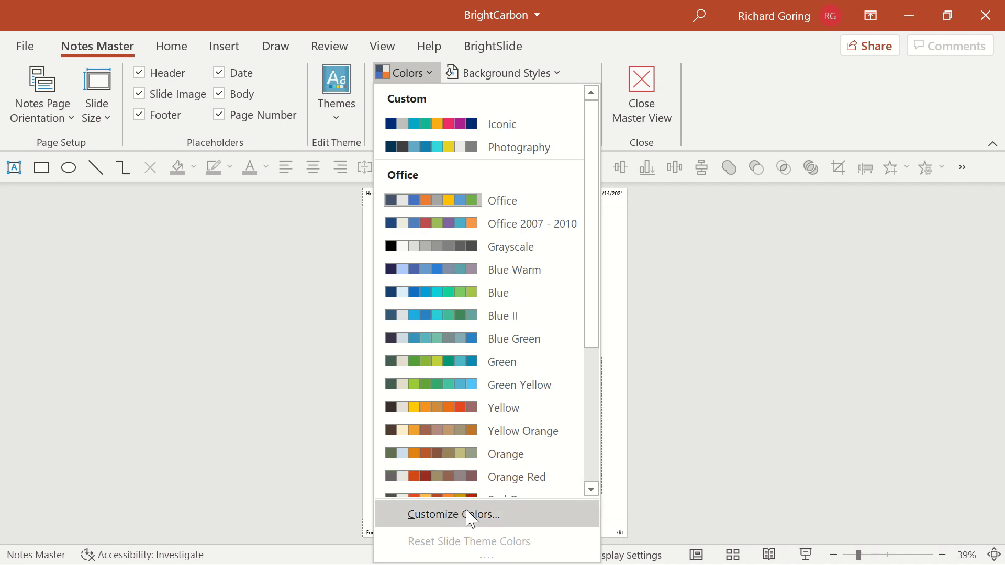
click(510, 151)
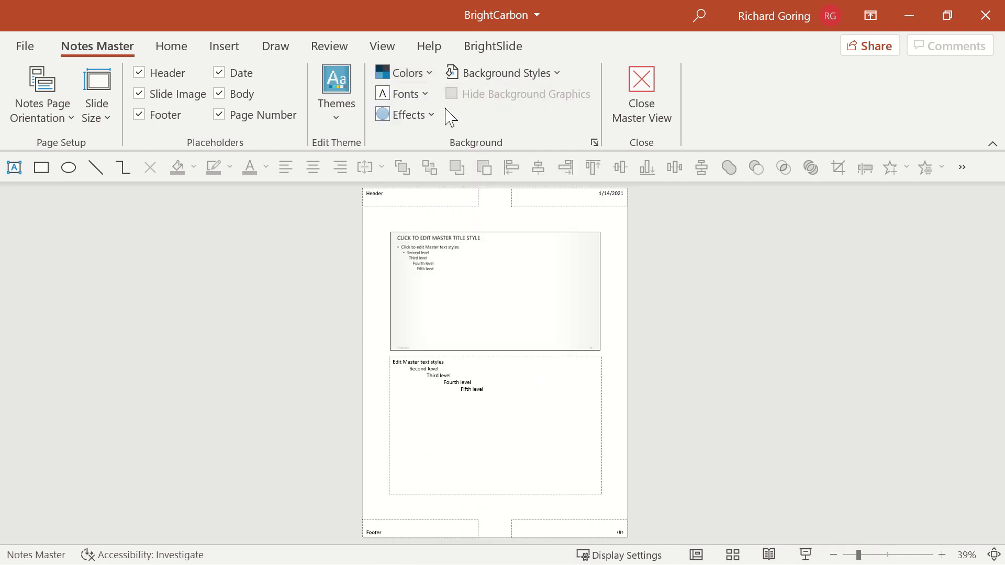
click(423, 95)
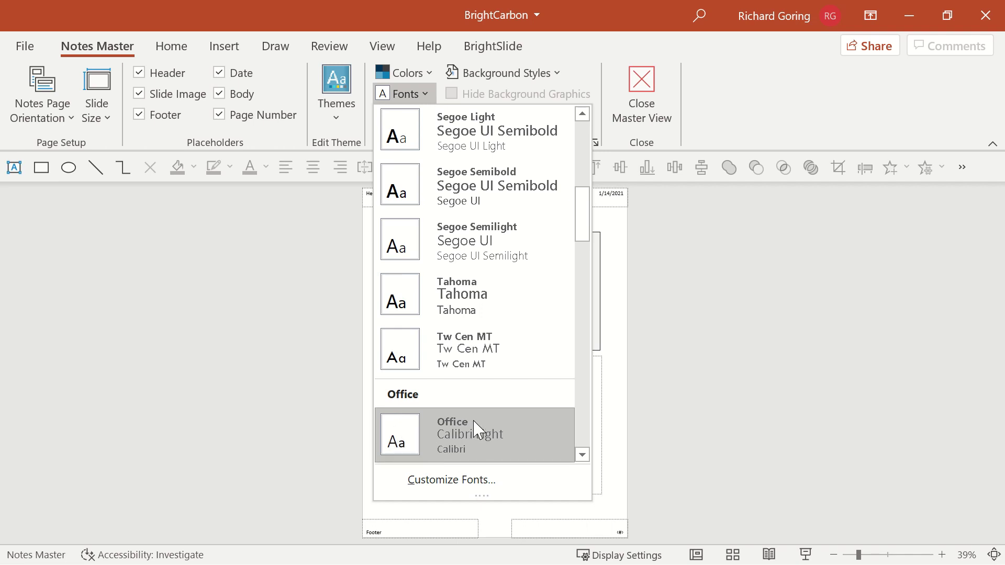
drag(588, 219, 588, 199)
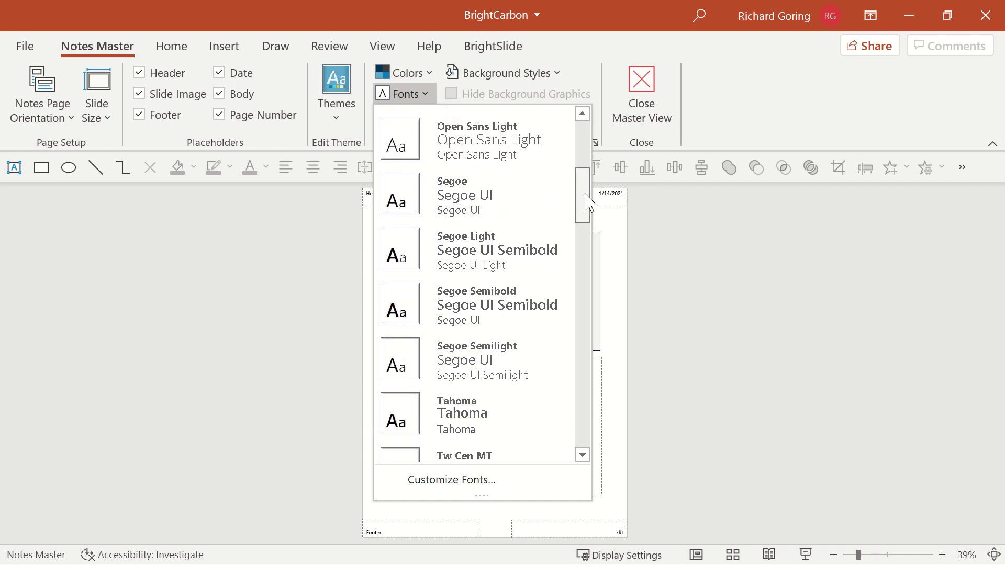
click(486, 198)
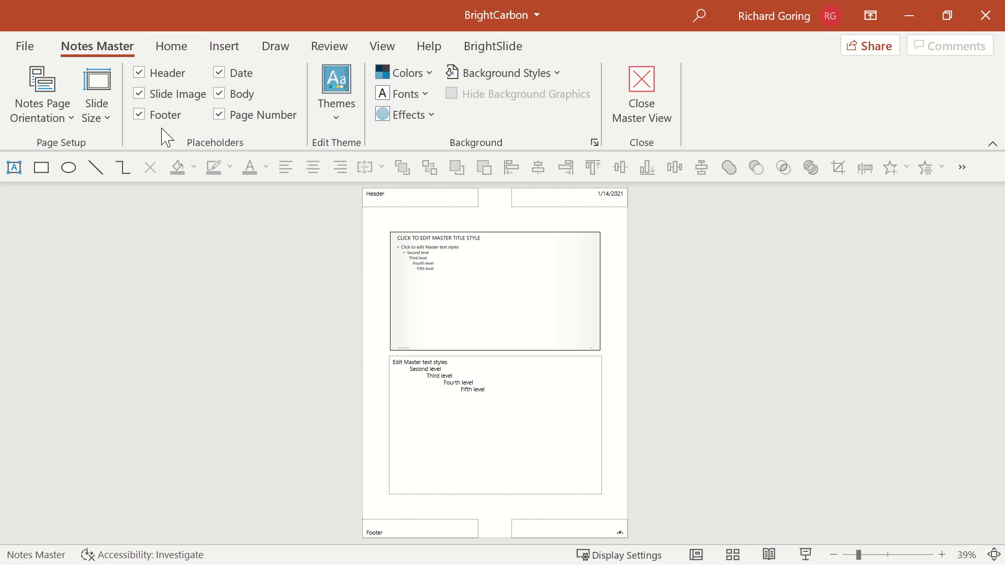
Step: Turn on layout guides for the Notes Master page
click(410, 233)
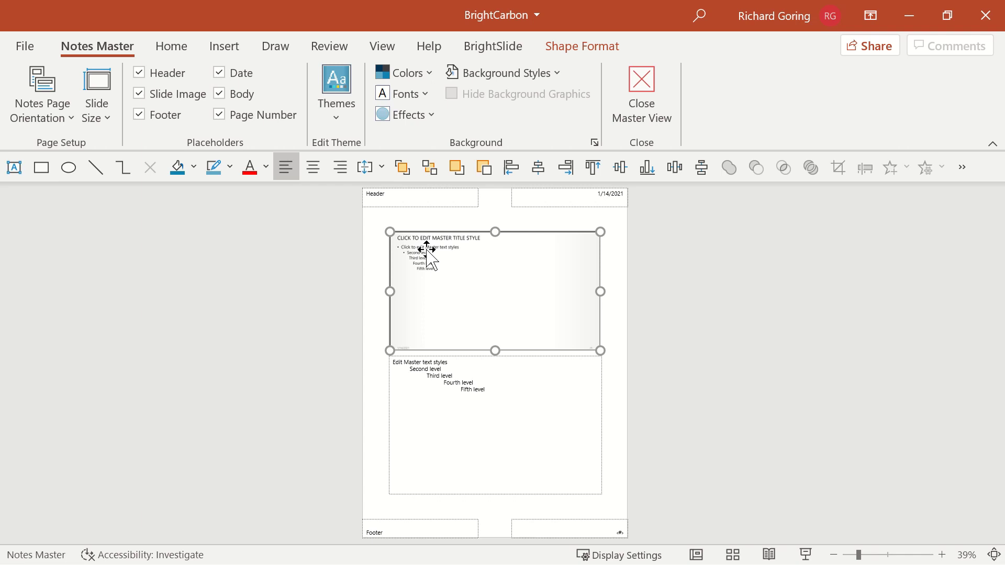
right_click(371, 273)
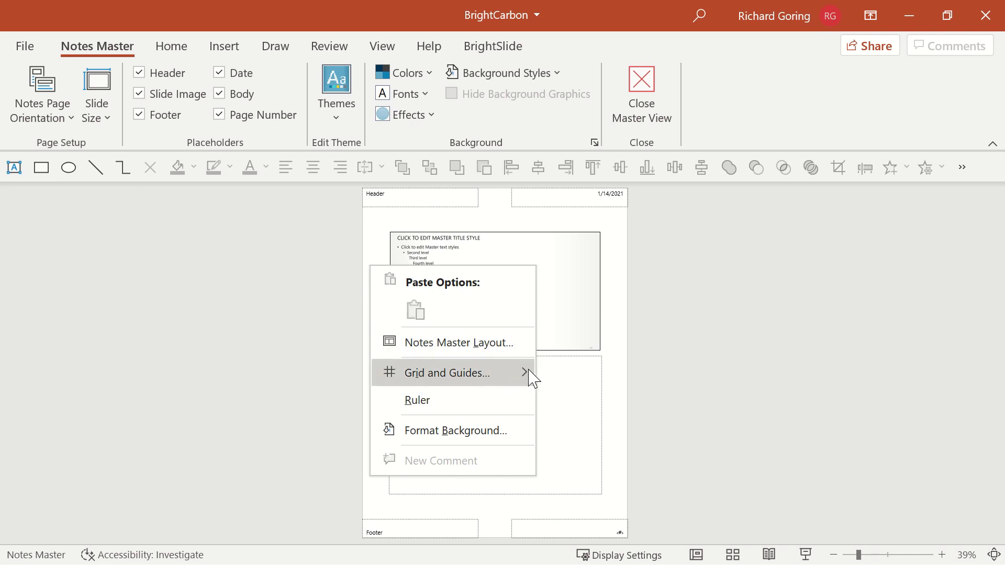
mouse_move(529, 377)
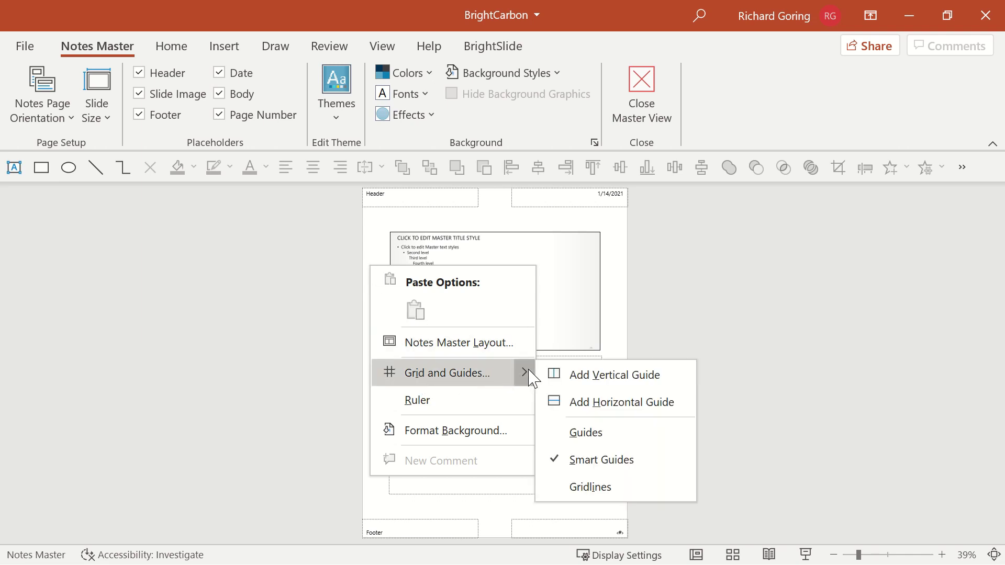
click(577, 437)
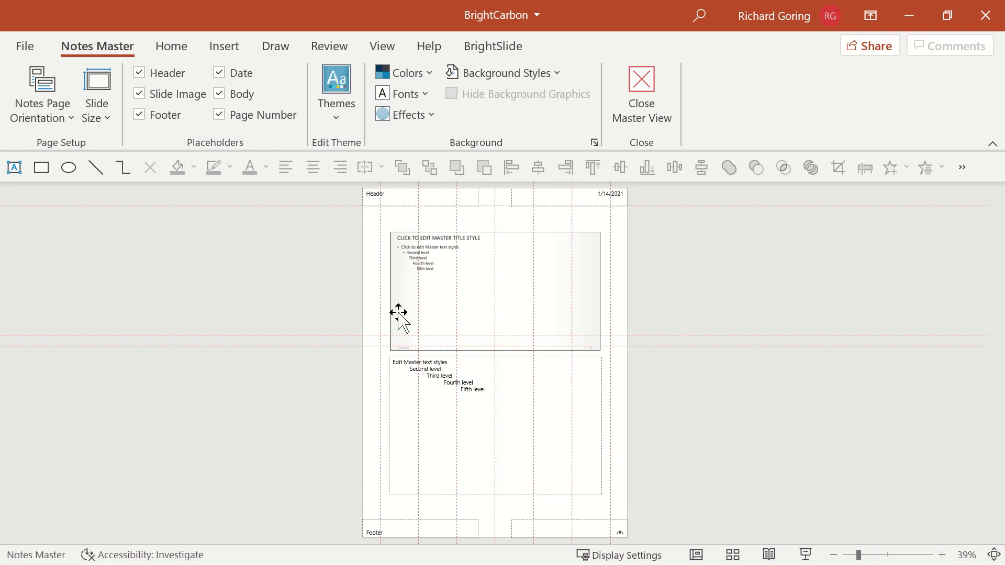
Step: Add a horizontal guide and drag it to position 1.79
right_click(369, 269)
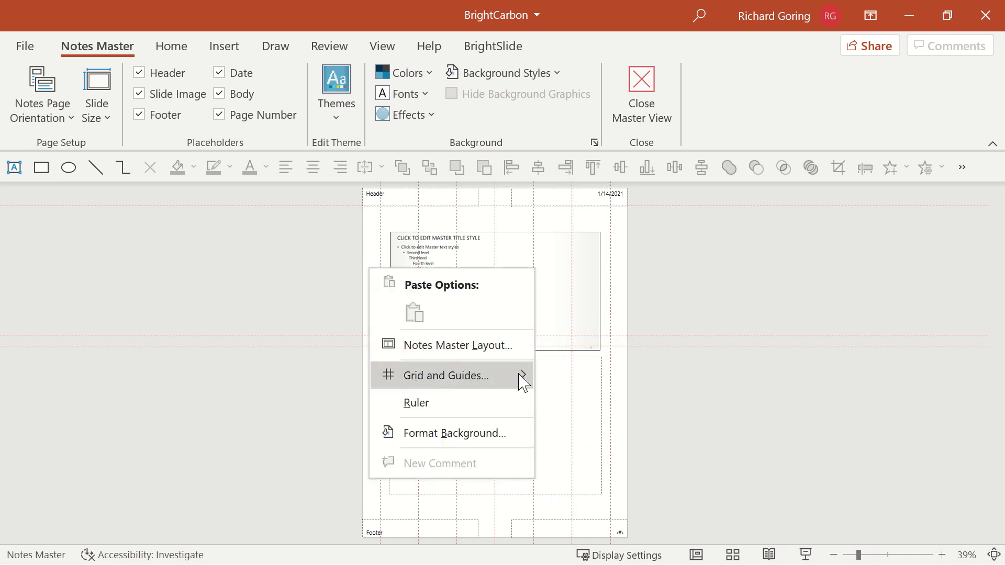
mouse_move(523, 380)
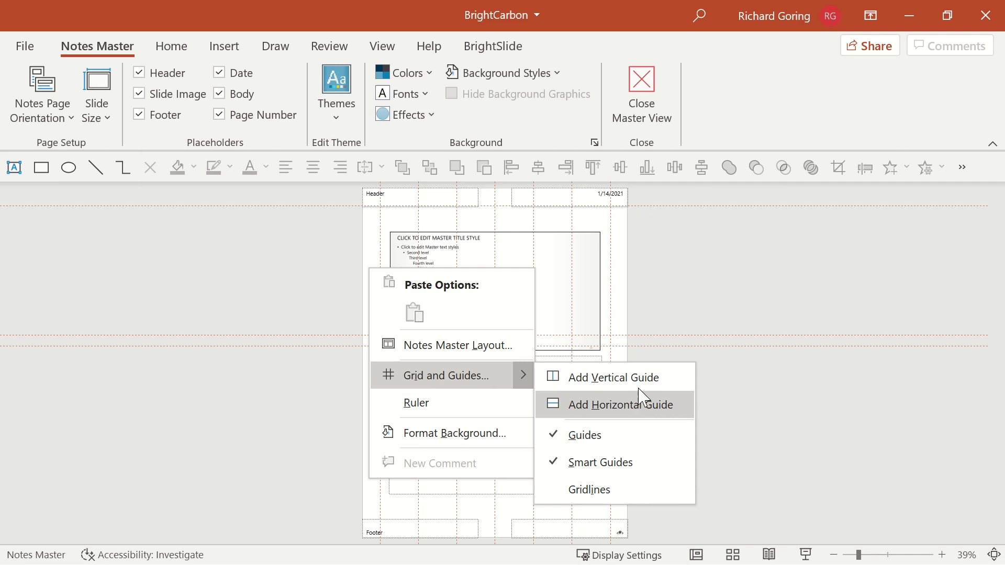
click(644, 414)
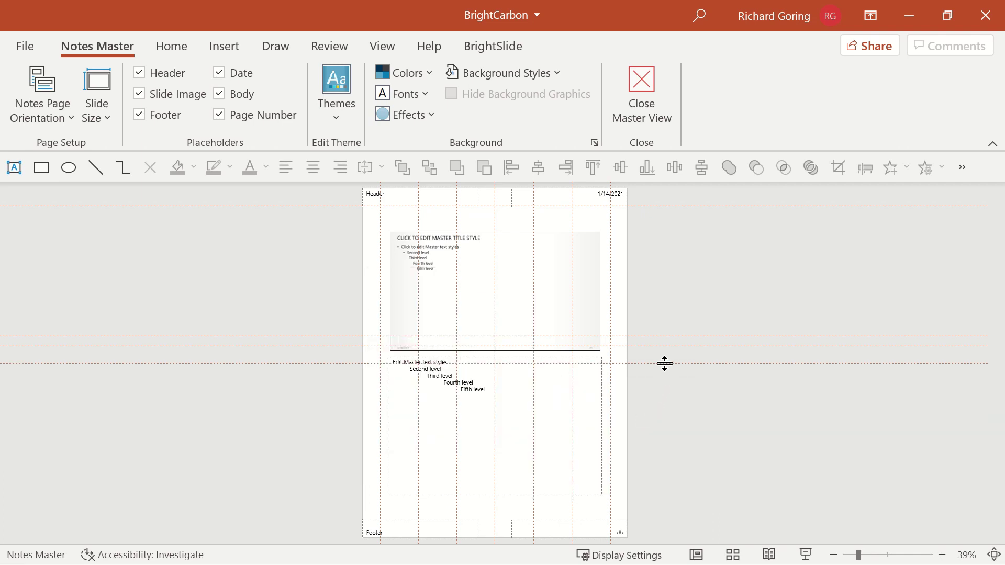
drag(665, 363, 659, 180)
Step: Enlarge the slide image placeholder toward the lower right to match the guides
click(396, 232)
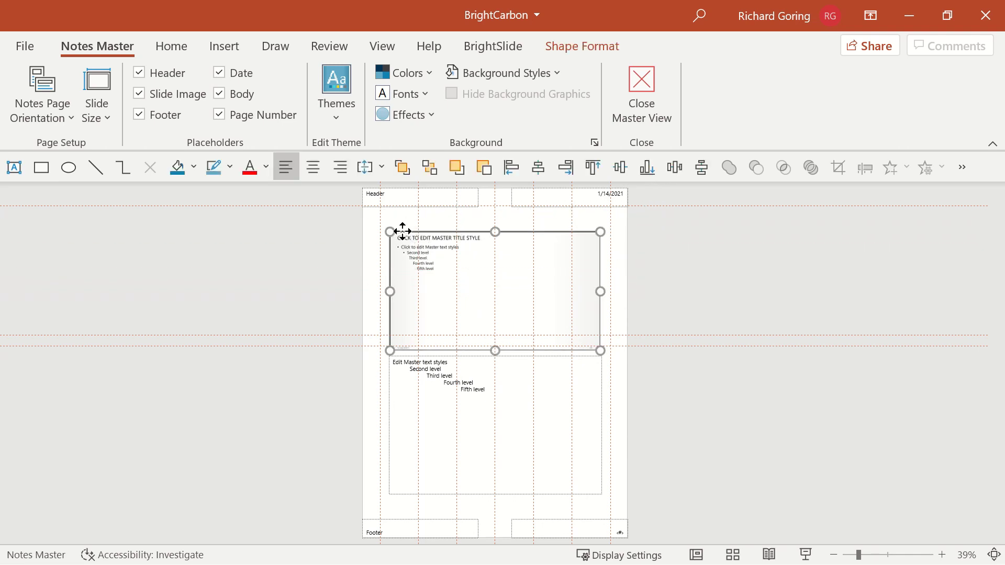
scroll(397, 288, up, 6)
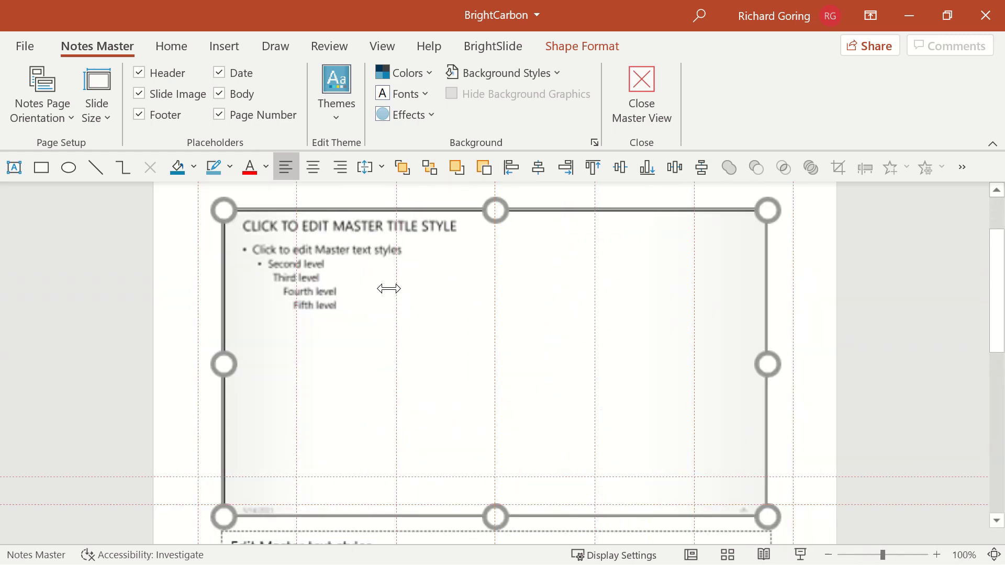
scroll(264, 306, up, 2)
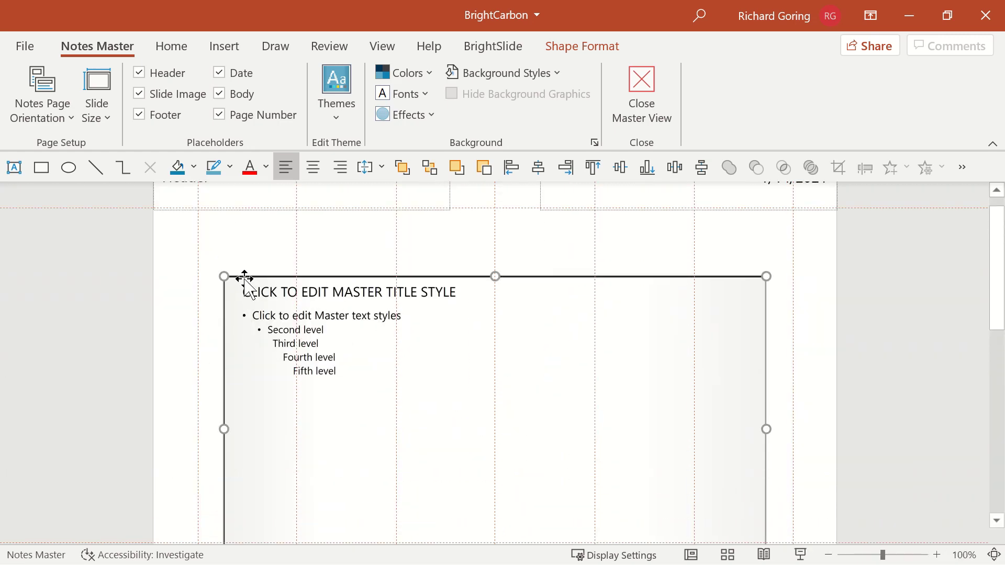
drag(246, 278, 218, 208)
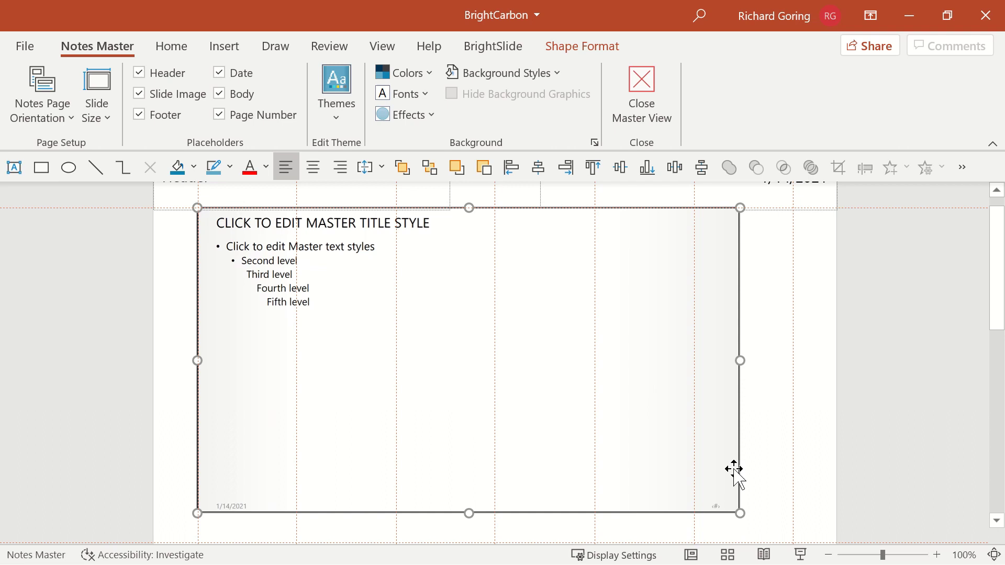
scroll(767, 501, down, 1)
drag(740, 446, 793, 477)
scroll(718, 462, down, 5)
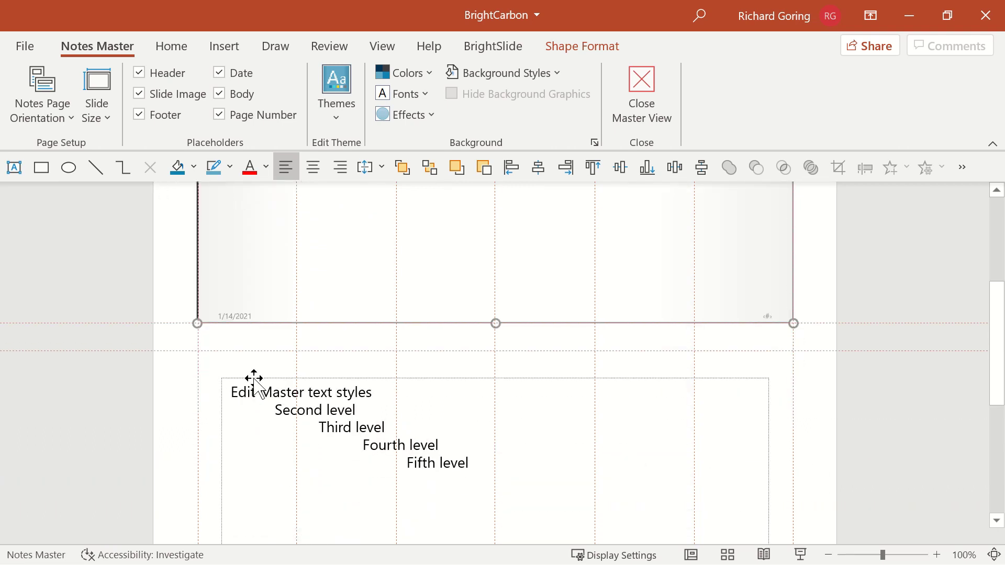
Step: Stretch the notes body placeholder up-left and down to just above the footer
click(238, 379)
drag(218, 375, 198, 350)
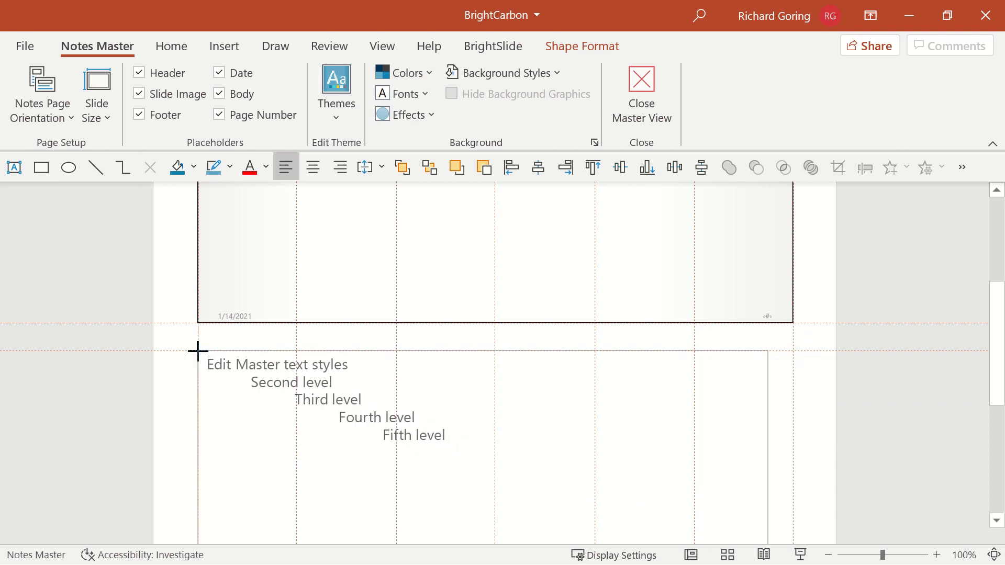
scroll(632, 450, down, 6)
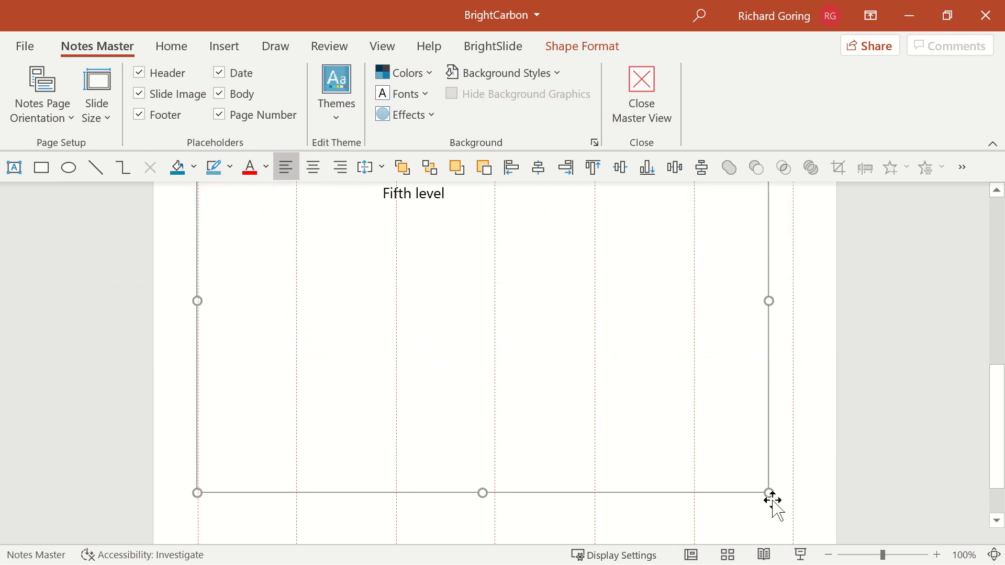
scroll(769, 511, down, 2)
drag(768, 425, 790, 489)
scroll(525, 407, up, 6)
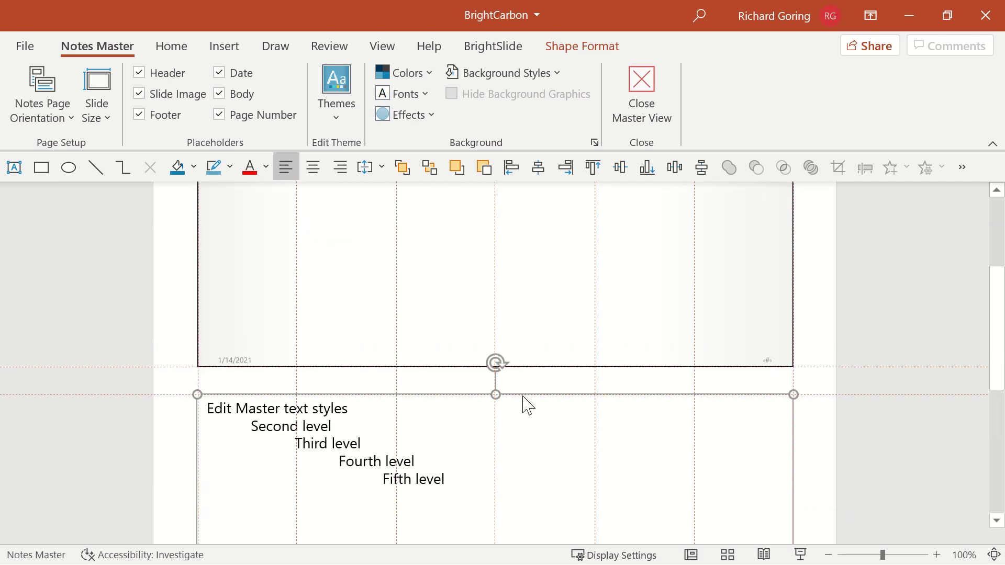
scroll(281, 335, up, 4)
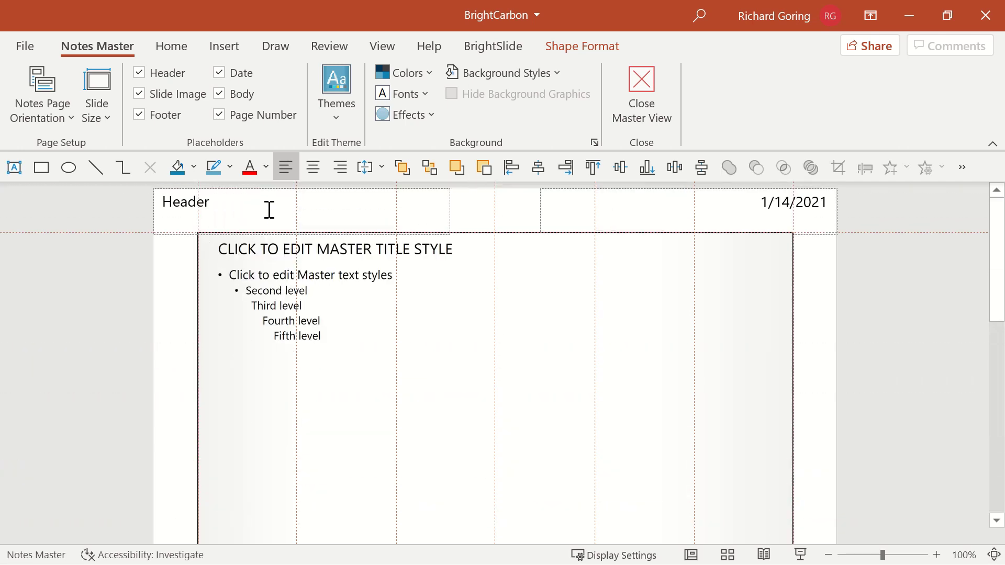
Step: Shorten the Header and Date boxes, narrow Date and widen Header to meet it
click(189, 202)
shift+click(839, 204)
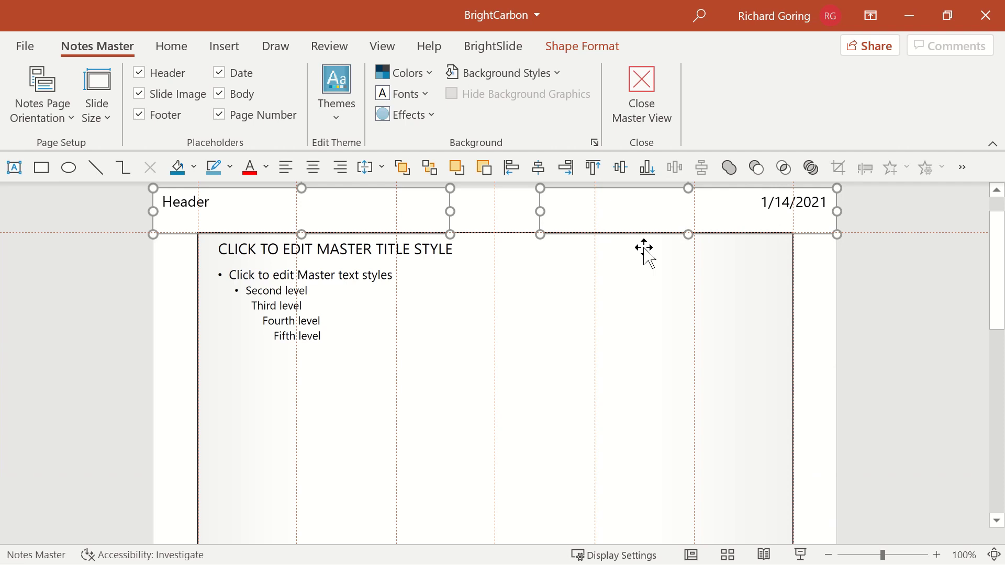
drag(684, 234, 686, 214)
click(518, 226)
click(542, 213)
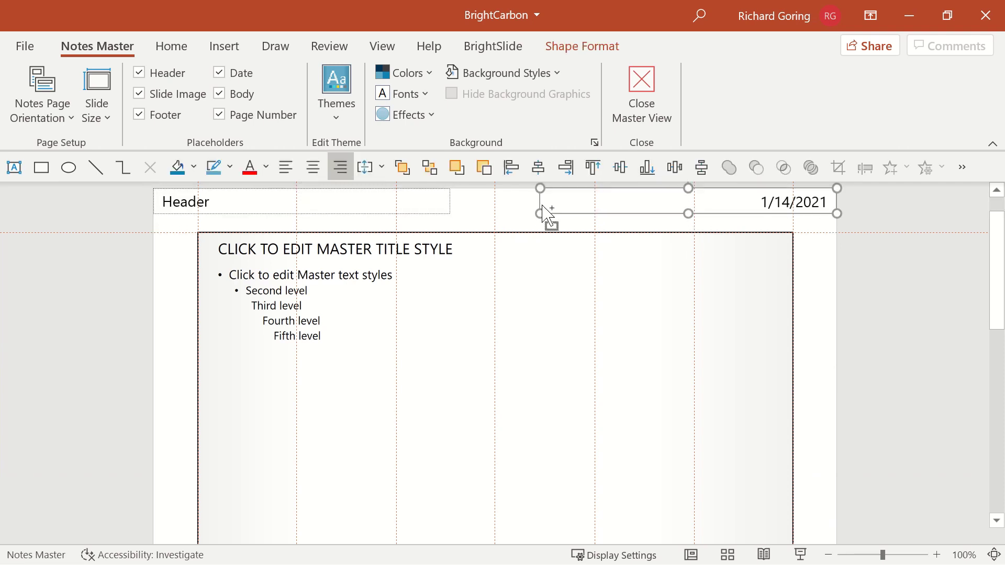
scroll(573, 249, up, 5)
drag(527, 252, 767, 239)
click(401, 212)
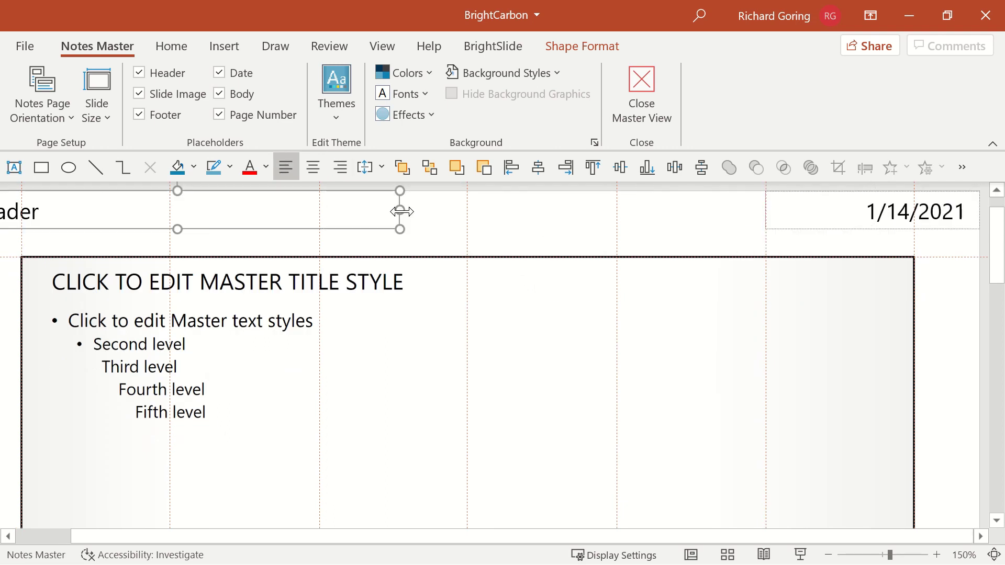
drag(399, 209, 767, 228)
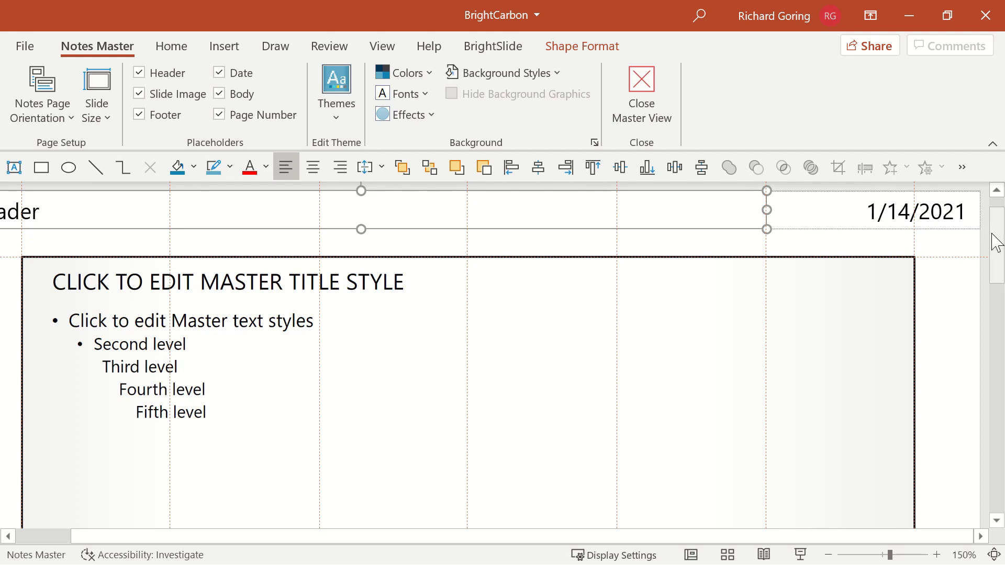
Step: Make the Footer and page-number boxes shorter together
scroll(833, 254, left, 2)
scroll(832, 254, up, 1)
scroll(406, 253, right, 2)
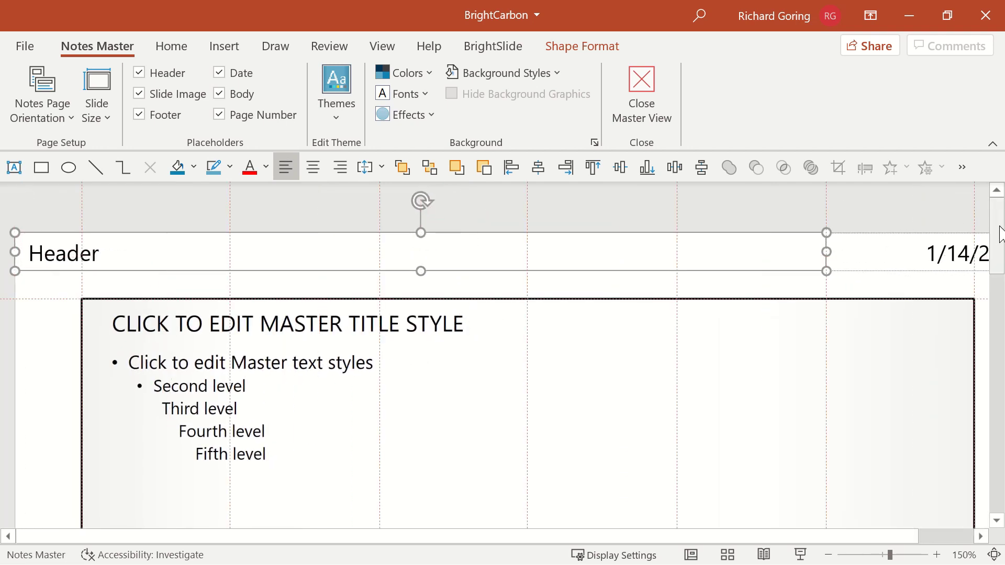
scroll(981, 396, down, 5)
scroll(649, 480, right, 3)
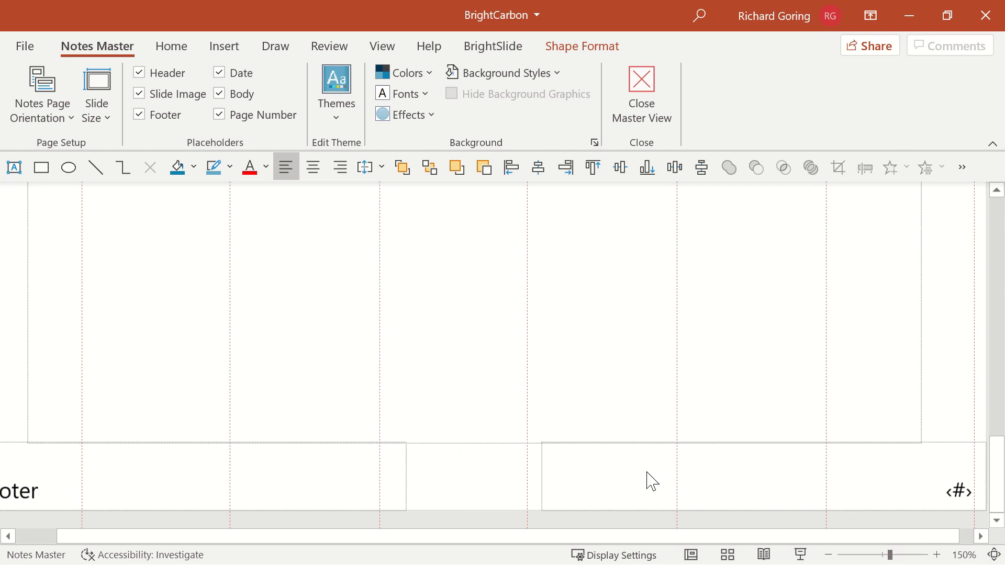
scroll(270, 462, left, 2)
click(269, 462)
shift+click(607, 479)
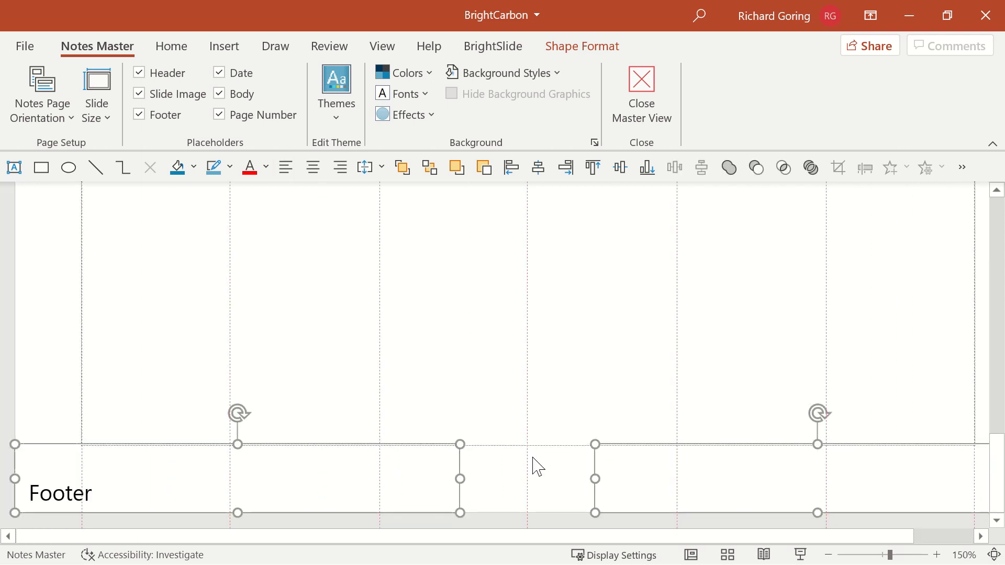
drag(234, 444, 234, 476)
Step: Narrow the page-number box, widen Footer up to it, and fit the page to the window
scroll(545, 514, right, 3)
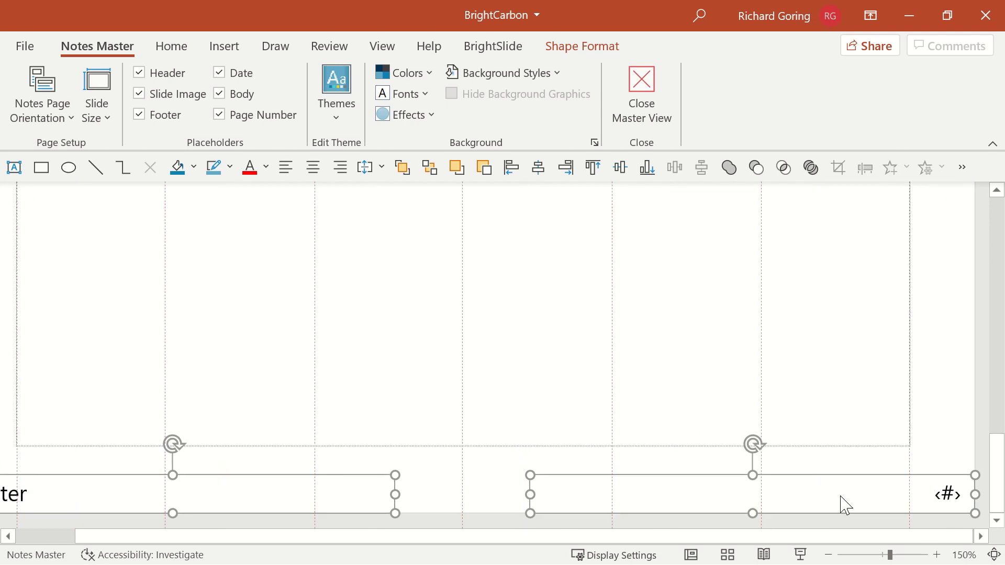
click(545, 501)
drag(534, 495, 915, 491)
click(372, 477)
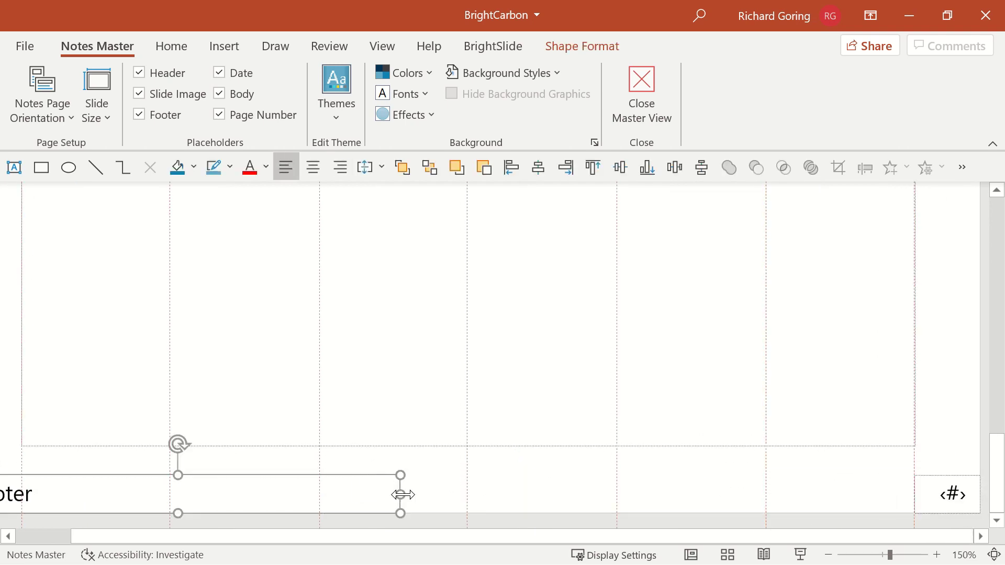
drag(403, 495, 915, 494)
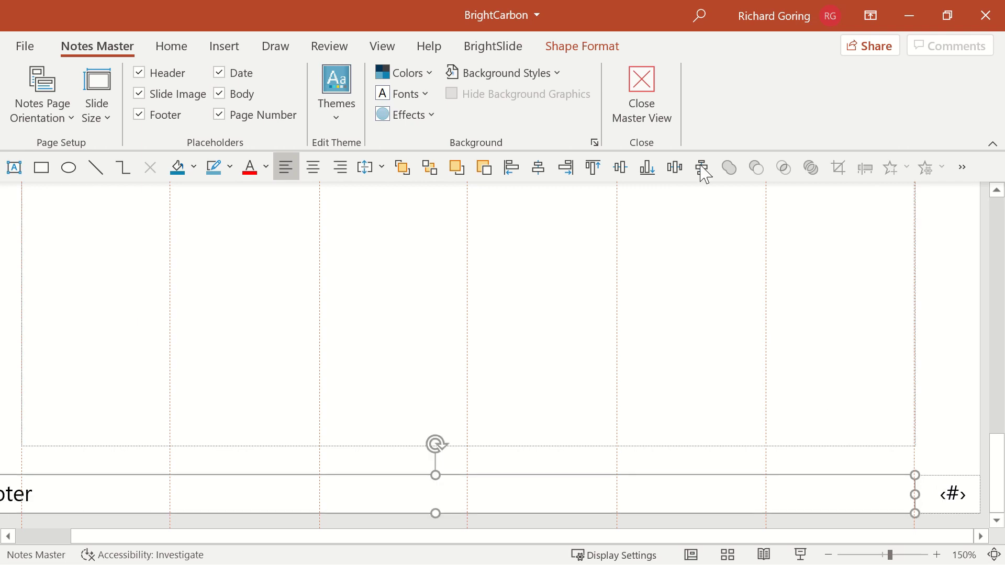
click(994, 555)
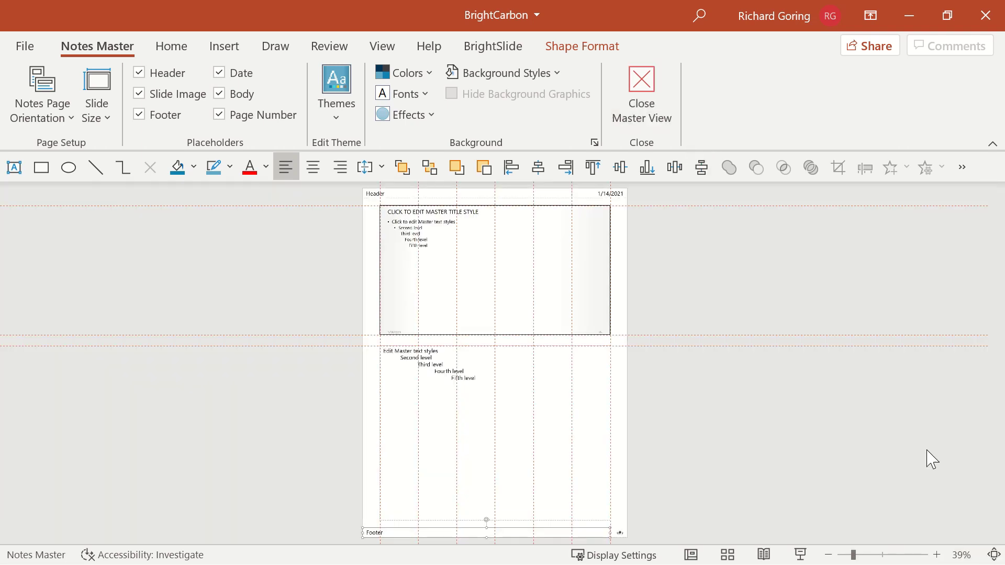
click(658, 319)
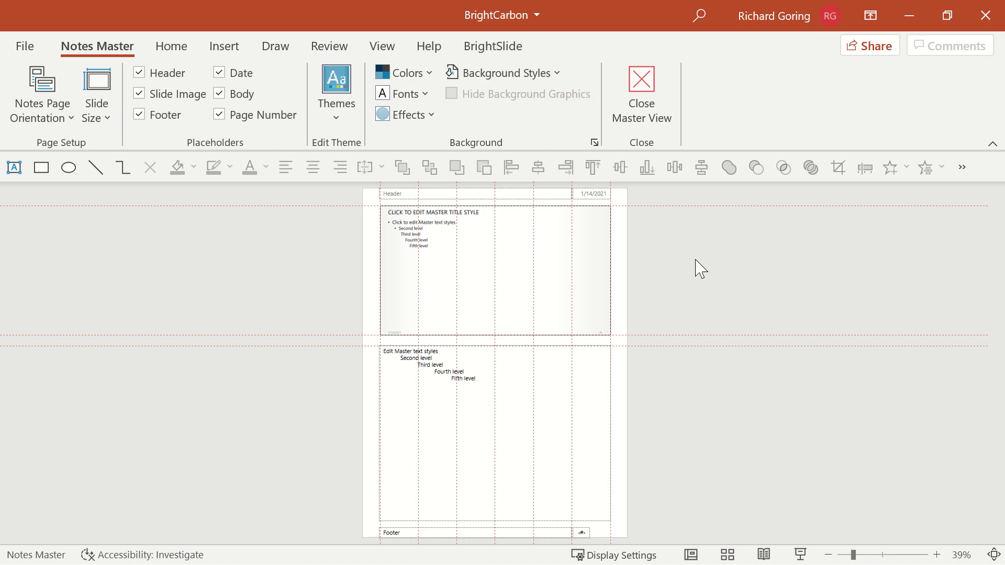
Step: Paste the copied divider lines and graphic onto the Notes Master
key(ctrl+v)
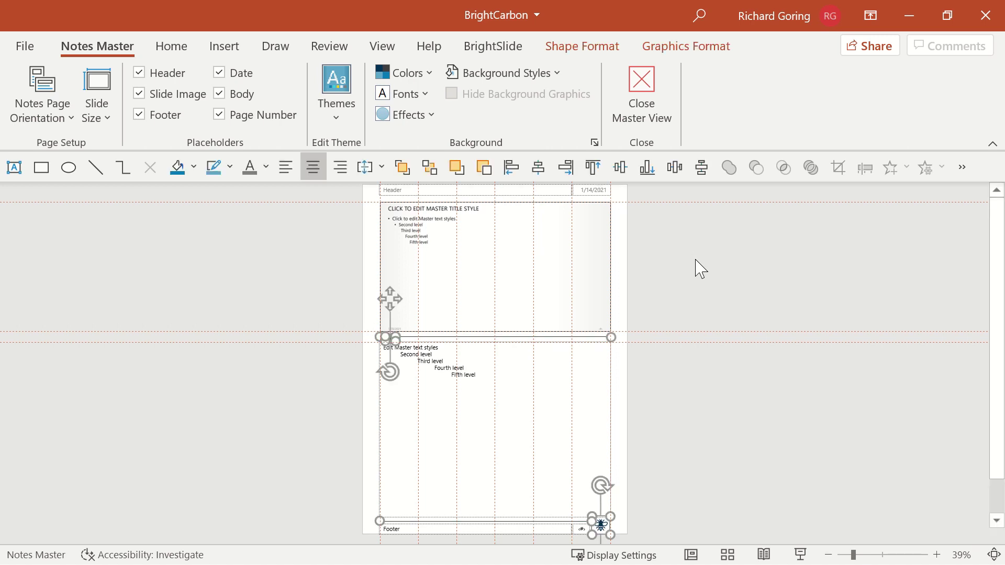
click(701, 269)
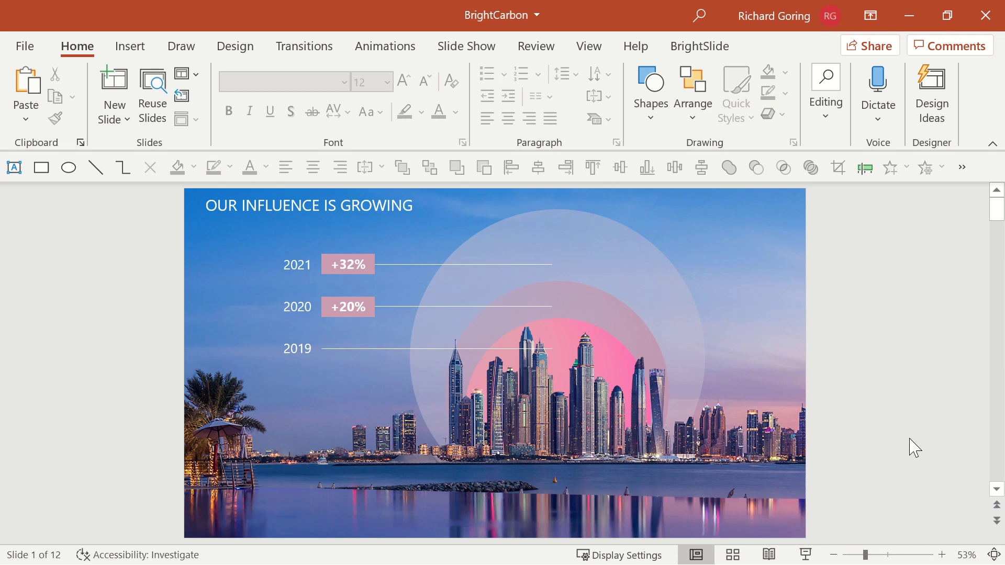
Step: In Notes Page view of slide 1, bold the heading 'Our Influence is Growing'
click(601, 48)
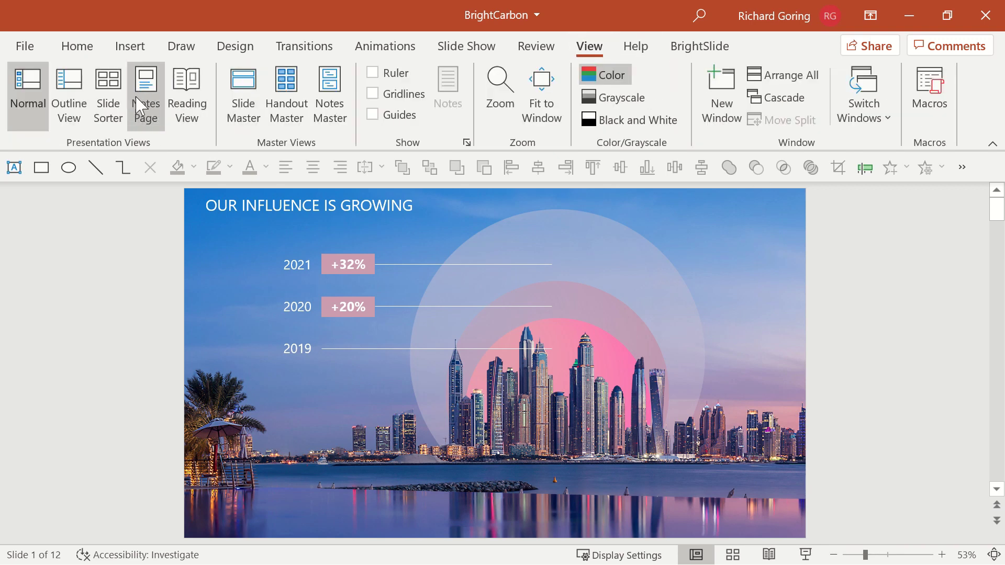
click(151, 114)
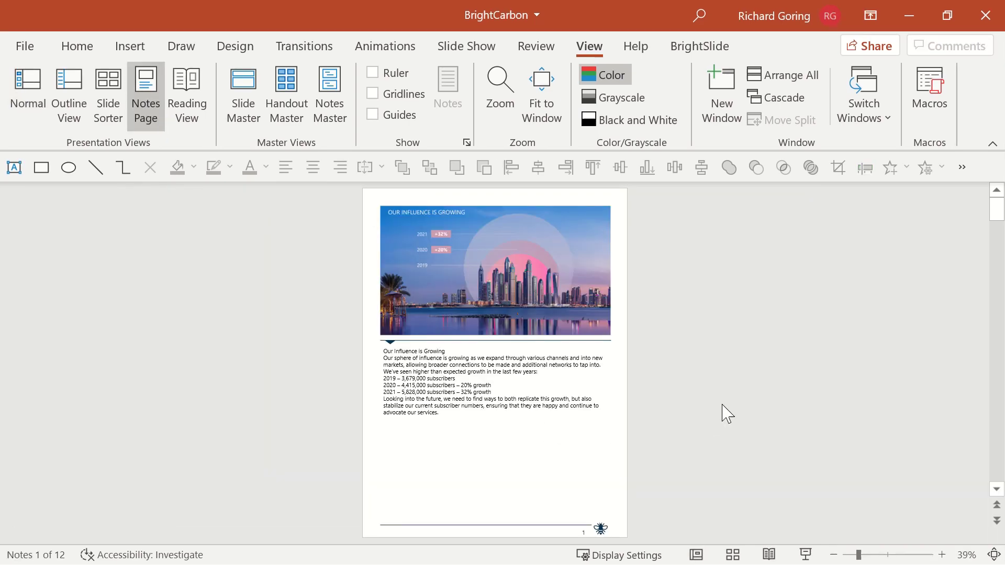
click(407, 377)
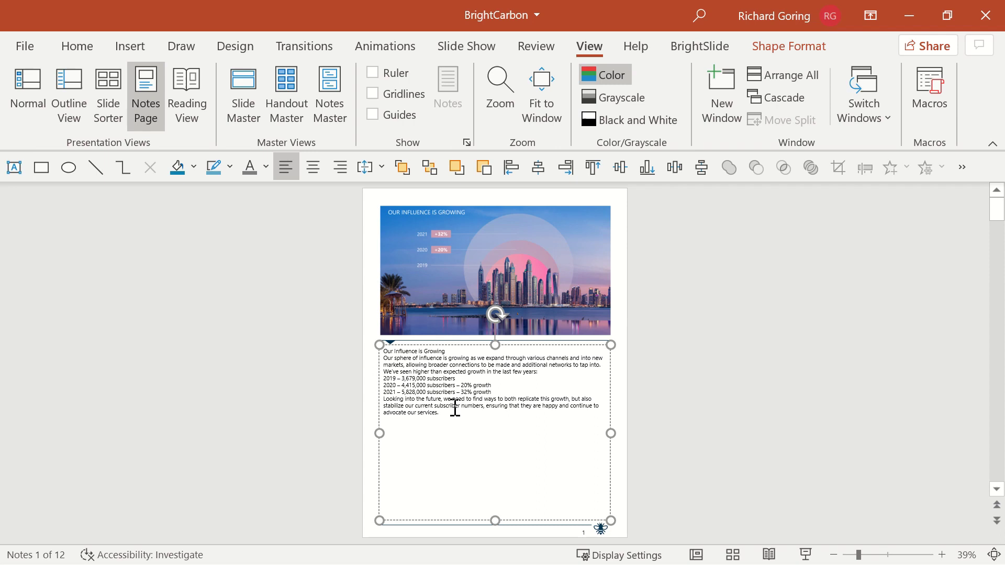
drag(456, 351, 382, 351)
key(ctrl+b)
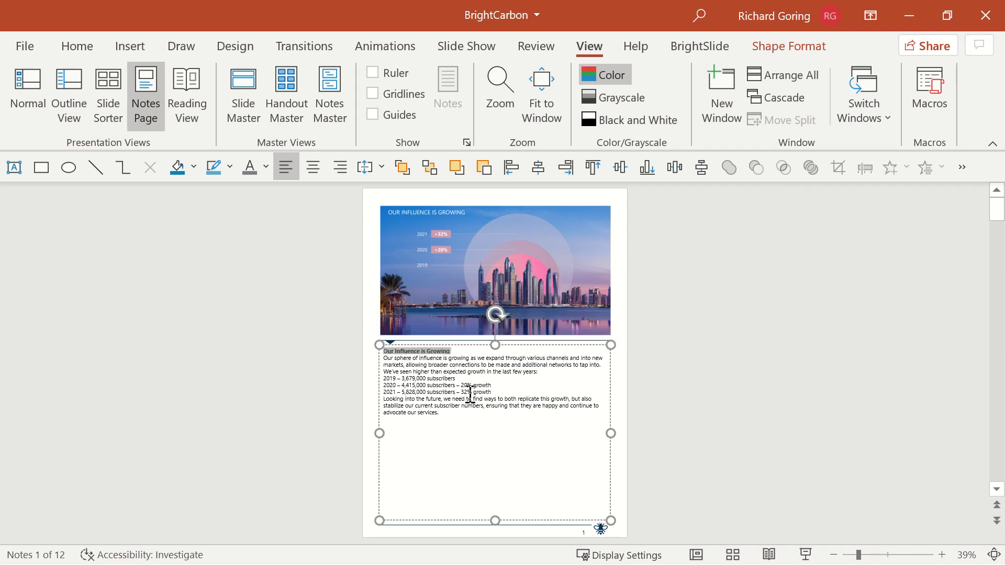
Step: Bullet the three 2019–2021 subscriber lines in the notes
drag(502, 392, 375, 382)
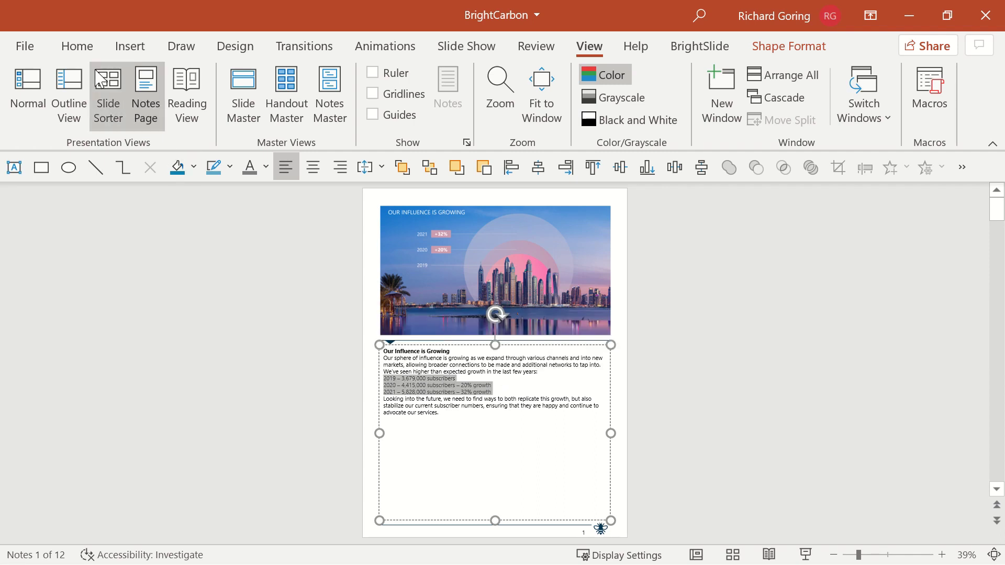
click(77, 46)
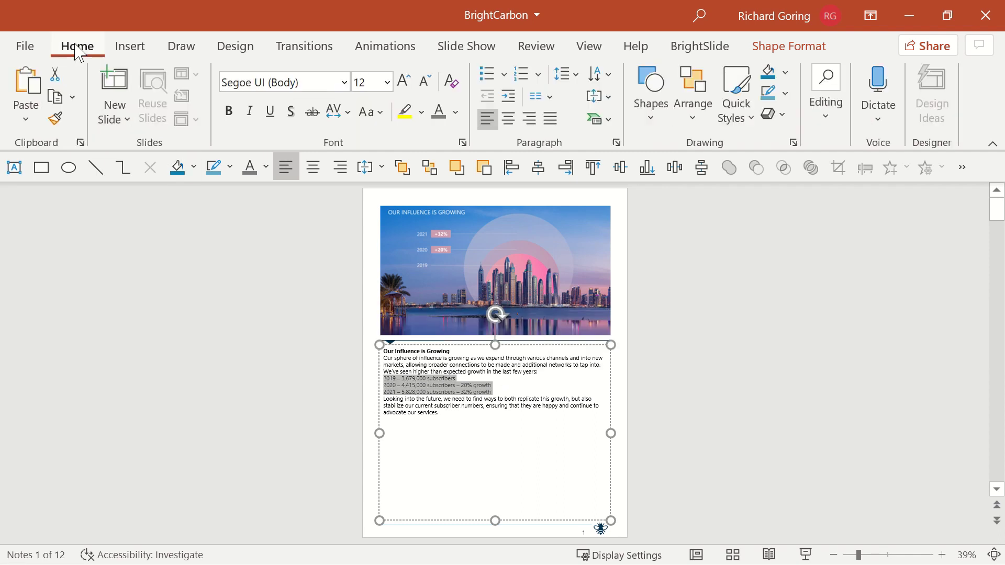
click(487, 74)
click(749, 426)
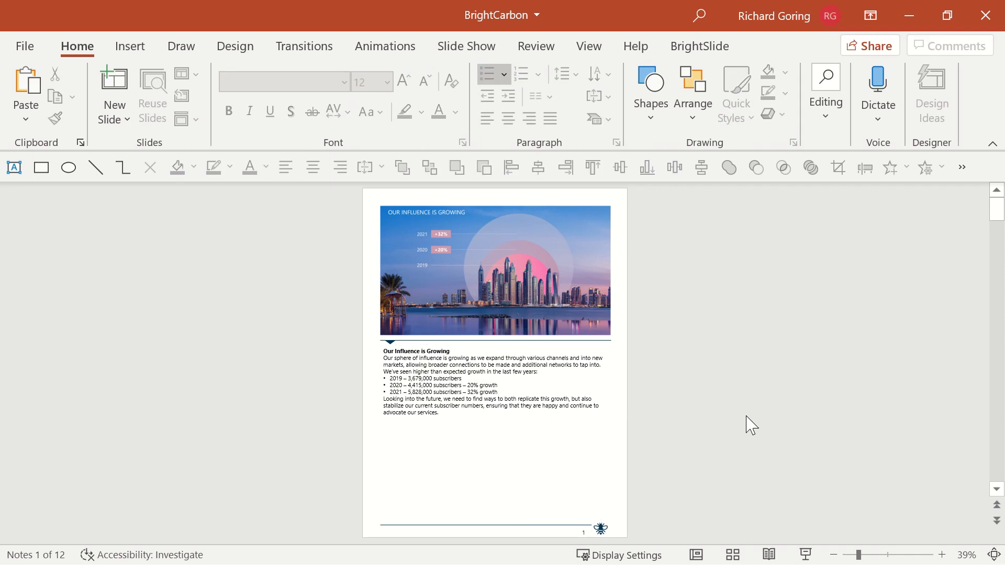
click(495, 378)
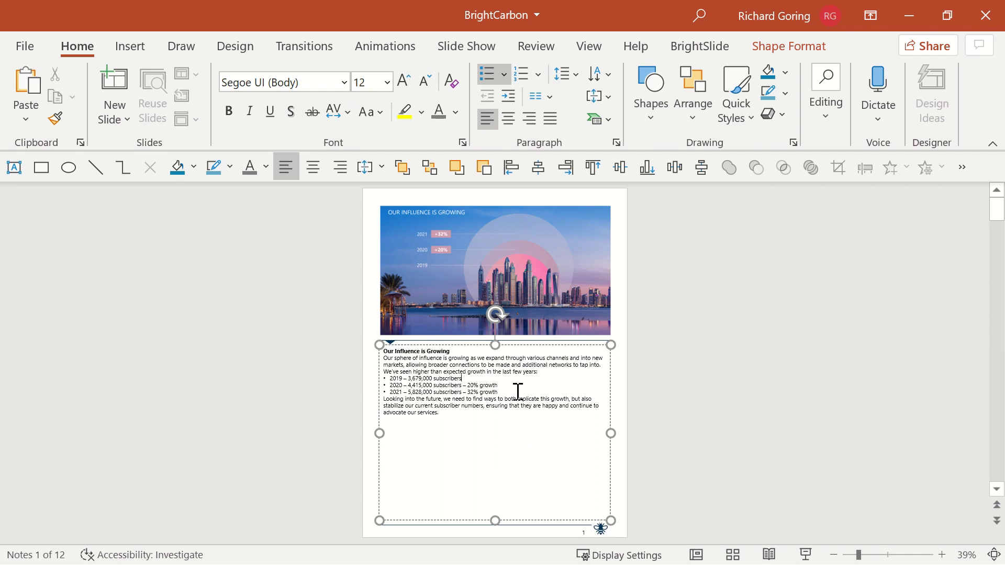
click(659, 421)
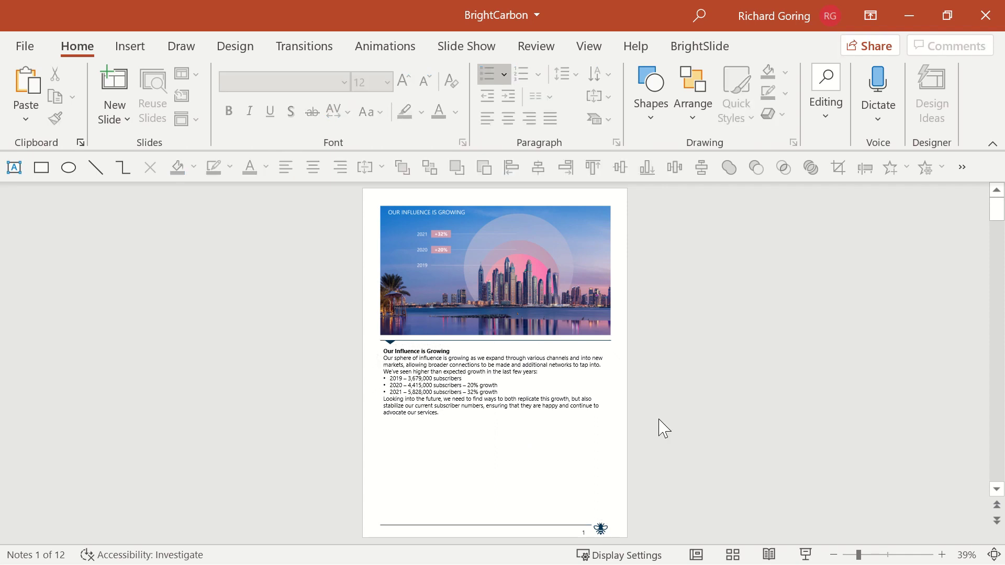
Step: In Normal view, enlarge the notes pane and unbold the 'Our Influence is Growing' heading
click(696, 555)
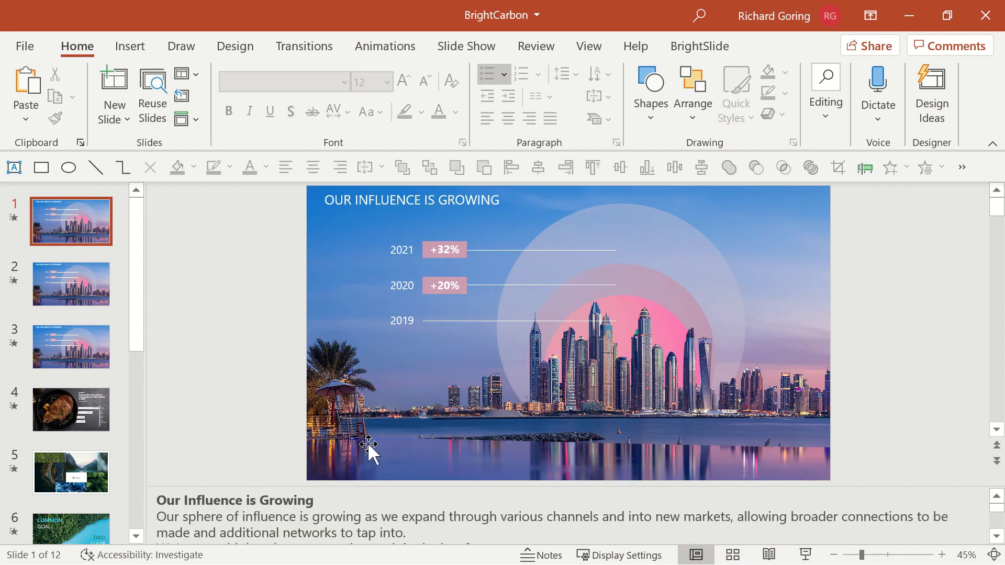
drag(224, 485, 231, 331)
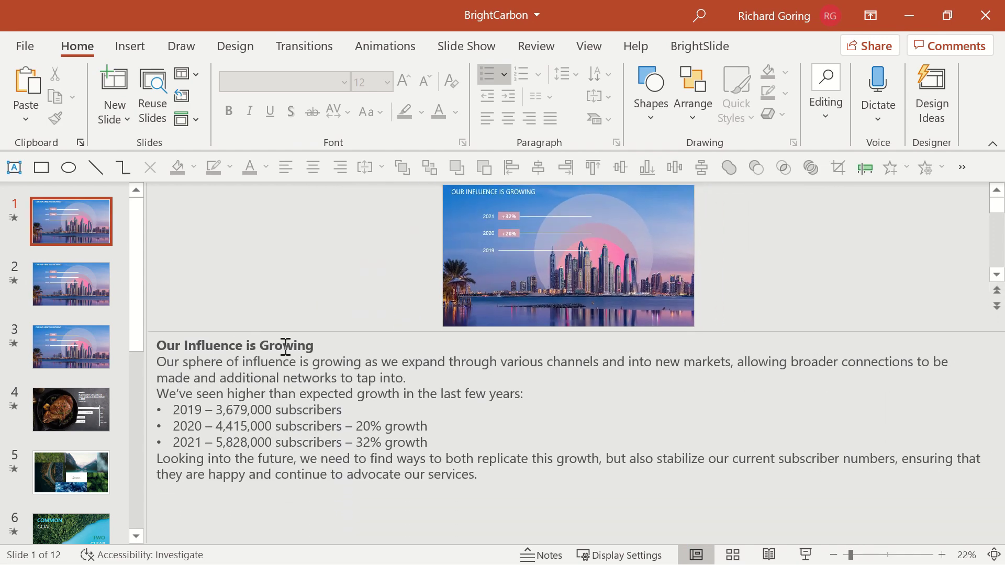
drag(316, 347, 157, 347)
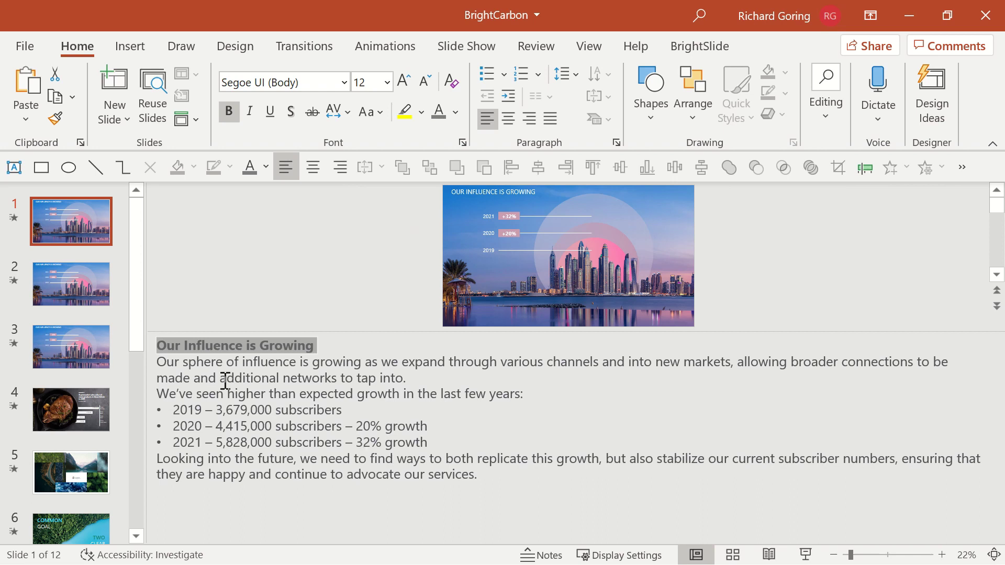
key(ctrl+b)
Step: Remove bullets from the three subscriber lines and switch to Notes Page view
drag(457, 442, 149, 406)
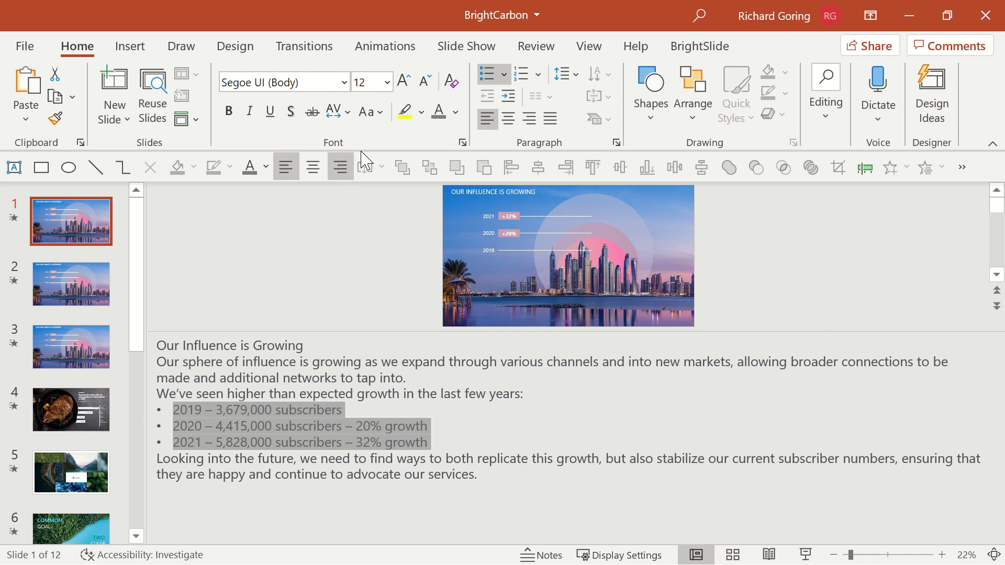
click(487, 74)
click(303, 264)
click(589, 46)
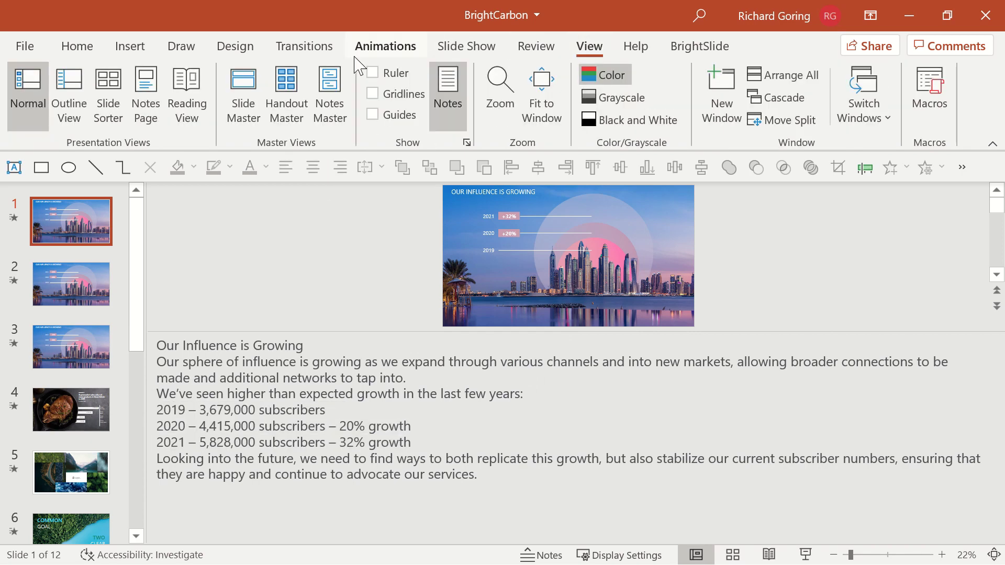
click(146, 102)
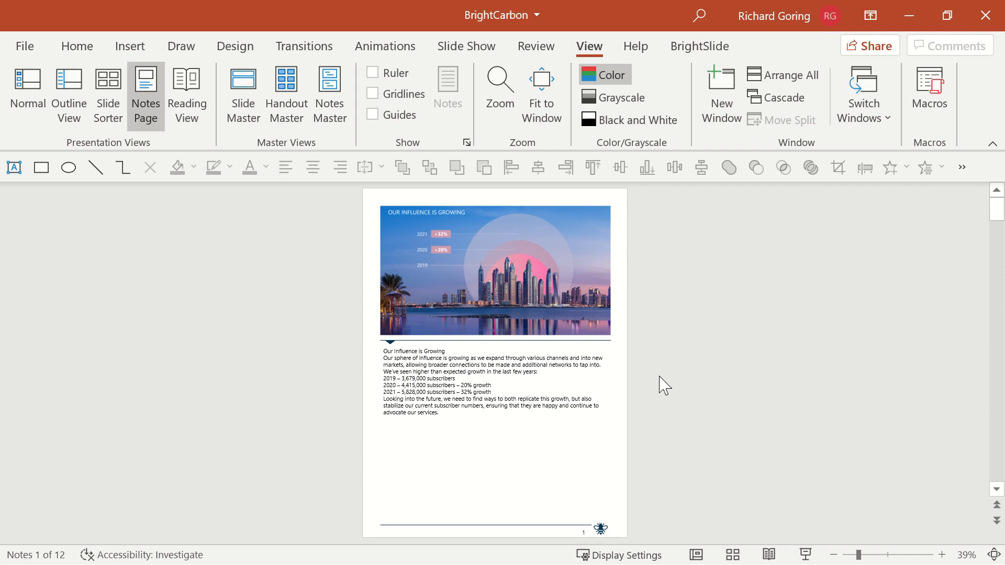
Step: Inspect slide 2's 2019, 2020, 2021, quote and heading boxes, then return to Normal view
scroll(664, 386, down, 1)
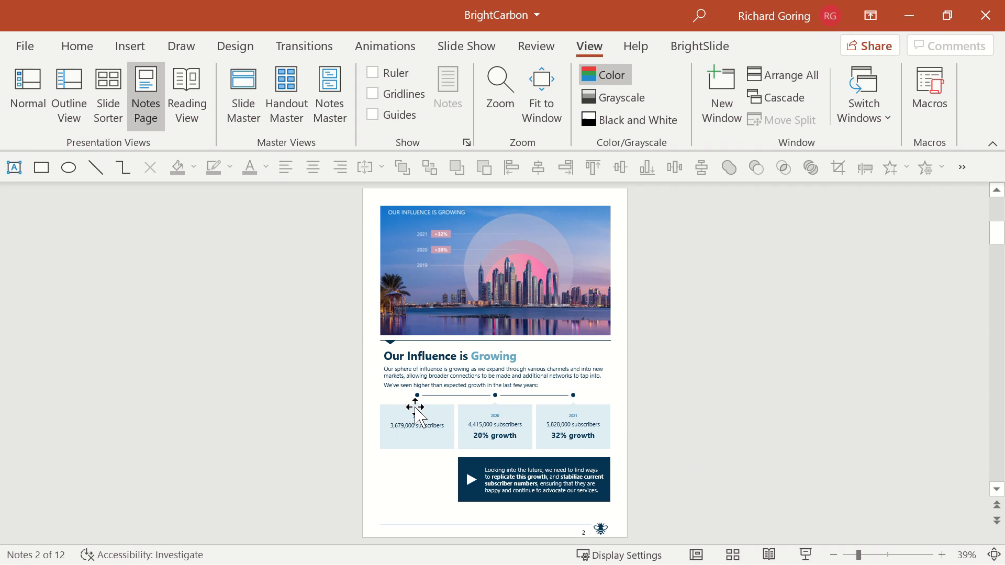
click(414, 413)
click(481, 414)
click(550, 417)
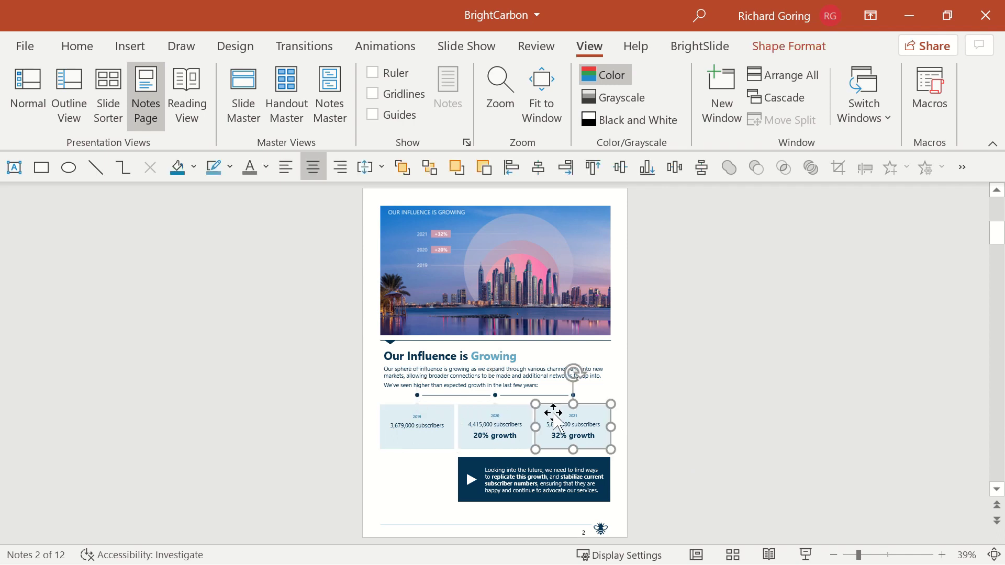
click(461, 465)
click(391, 376)
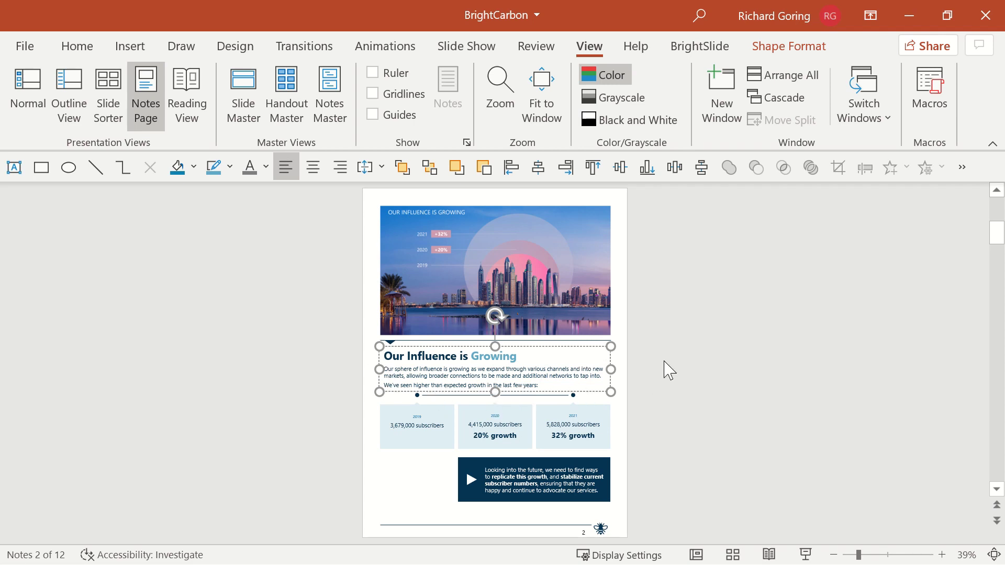
click(678, 372)
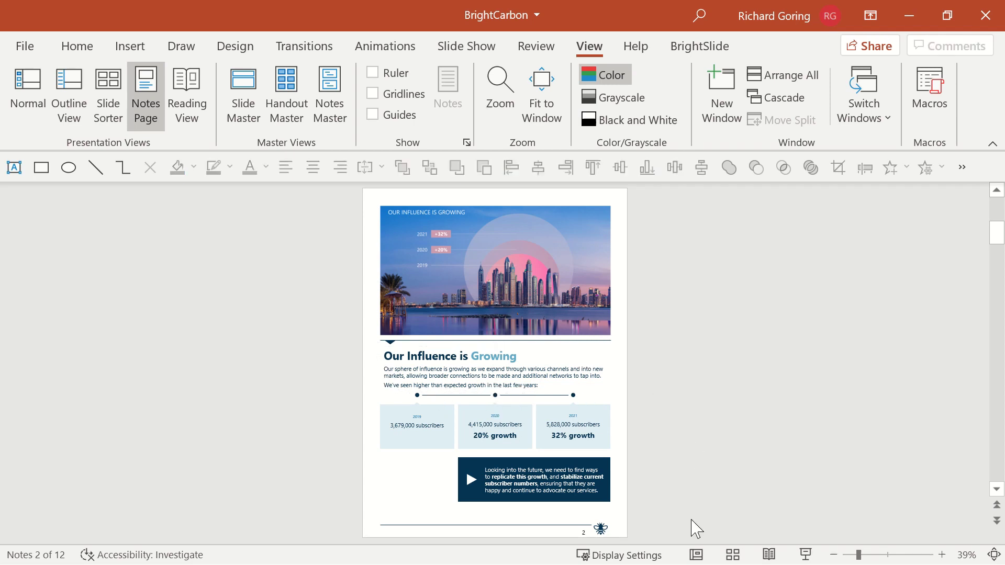
click(696, 556)
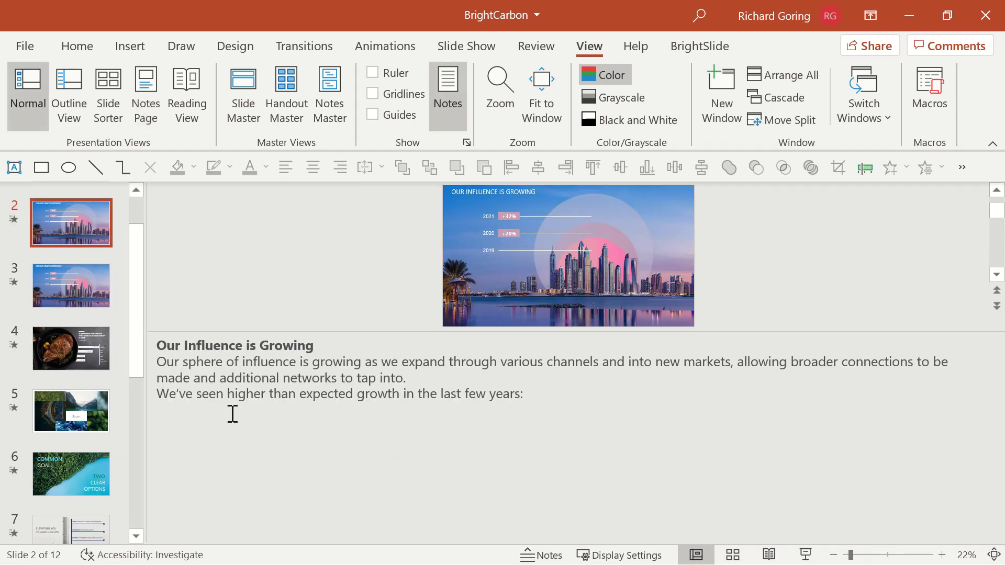
click(91, 262)
click(89, 198)
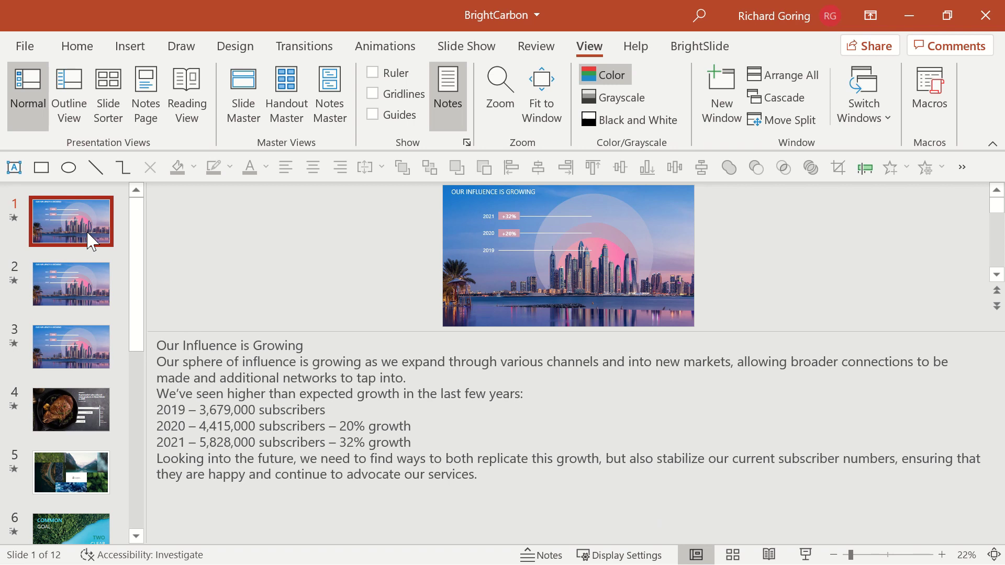
click(86, 284)
click(81, 242)
click(82, 289)
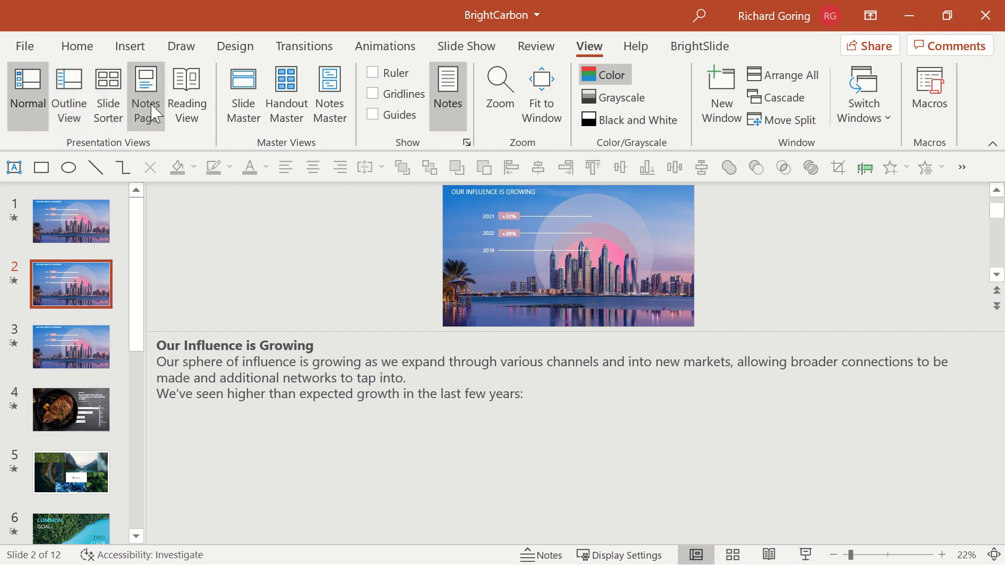
click(146, 121)
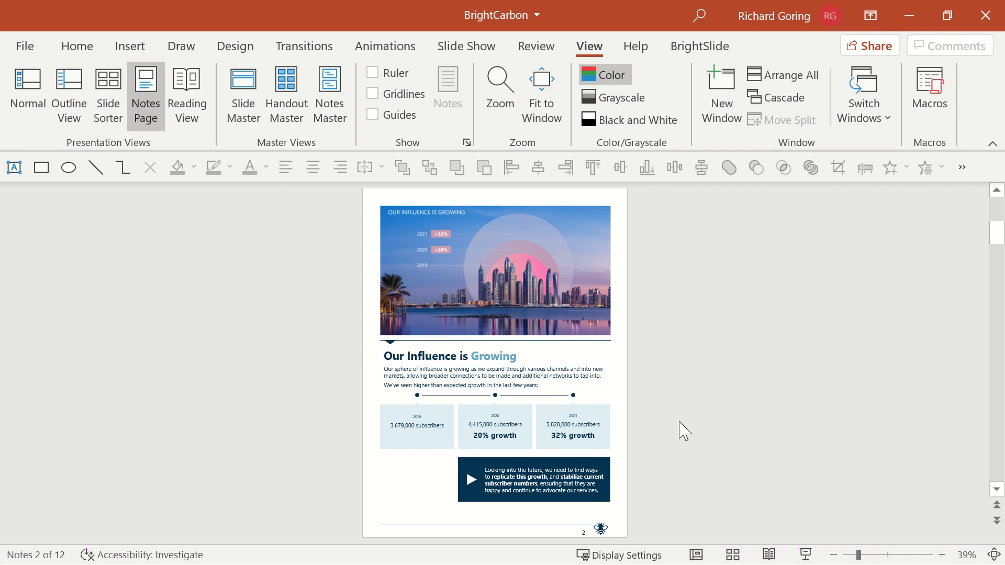
Step: Scroll to slide 3's notes page and select the notes text box sitting beside the page
scroll(684, 432, down, 1)
click(681, 208)
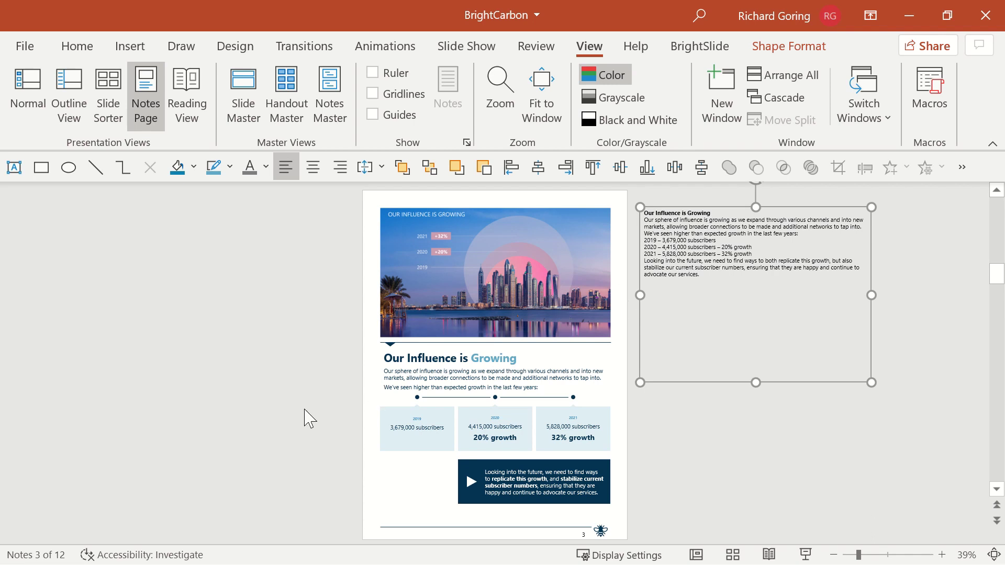
click(316, 417)
Step: Select the 'Our Influence is Growing' heading and 2019–2021 subscriber boxes, then the off-page notes box
click(432, 356)
click(434, 426)
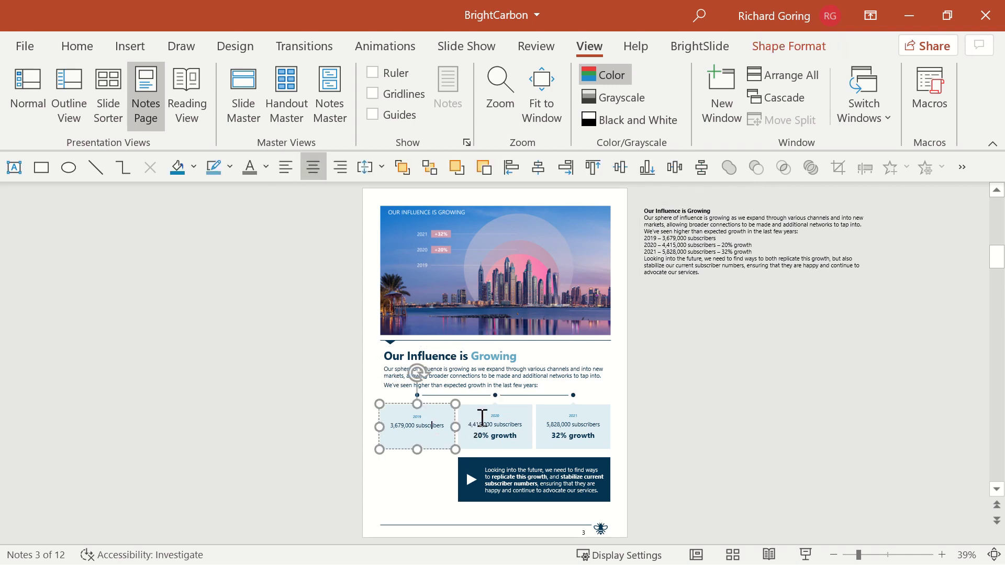
click(494, 425)
click(572, 419)
click(661, 466)
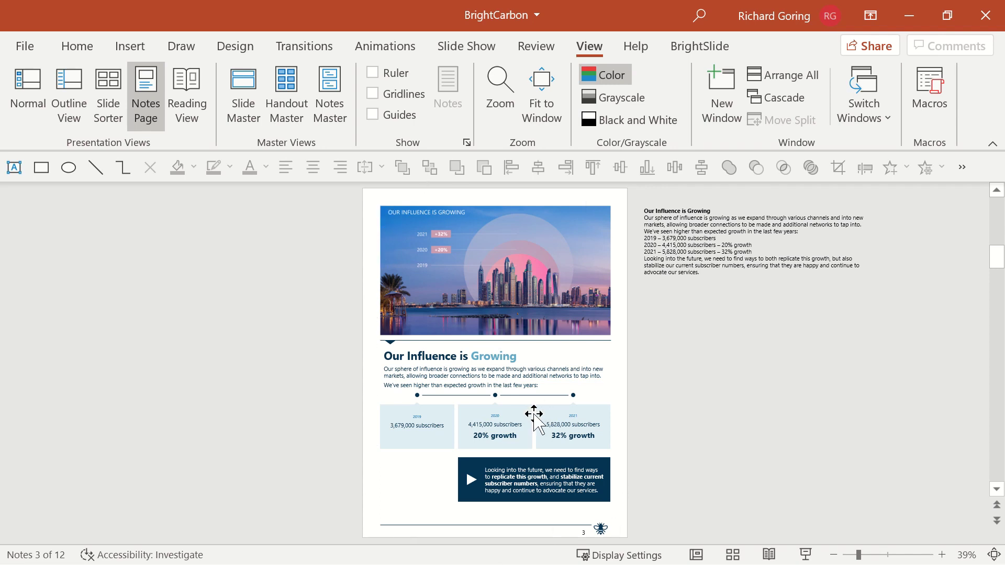
click(661, 212)
click(660, 206)
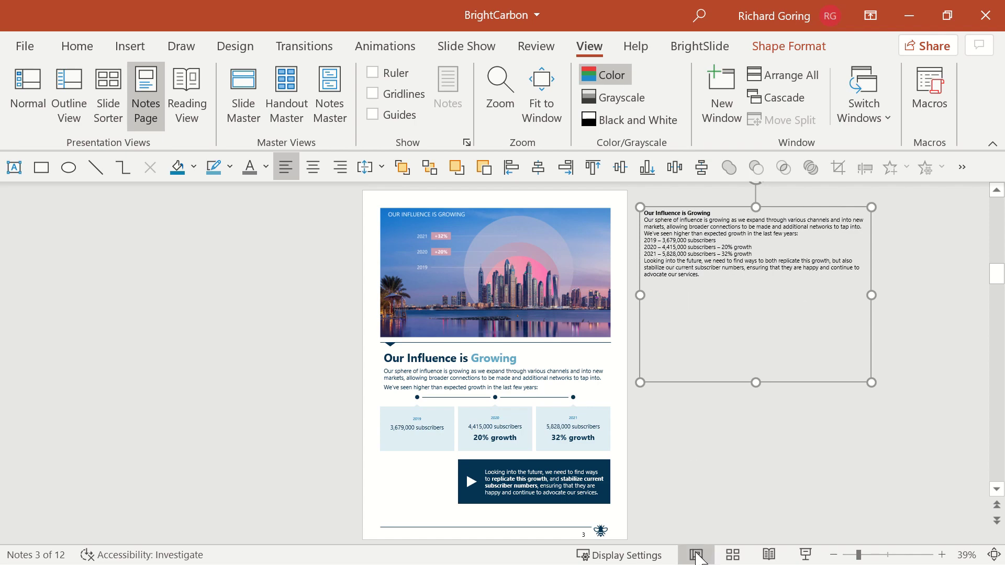
Step: Return to Normal view and show the notes of slides 1, 2 and 3 in turn
click(697, 555)
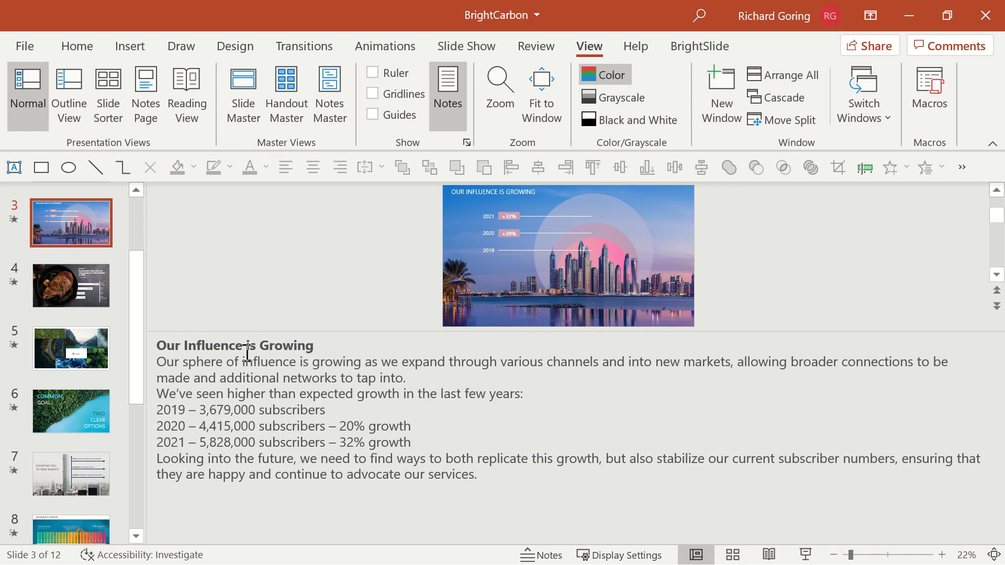
scroll(107, 257, up, 1)
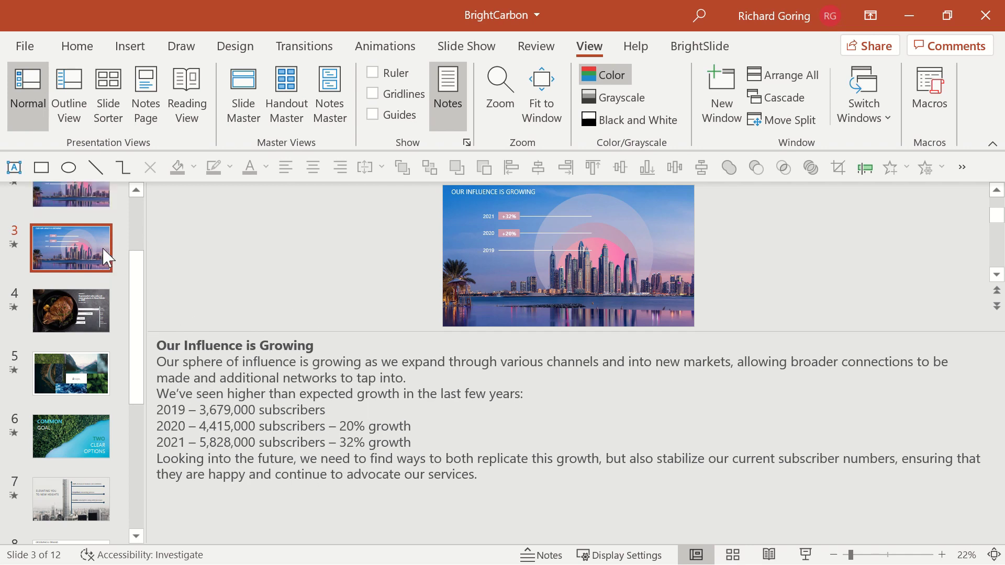
scroll(108, 257, up, 4)
click(81, 216)
click(79, 283)
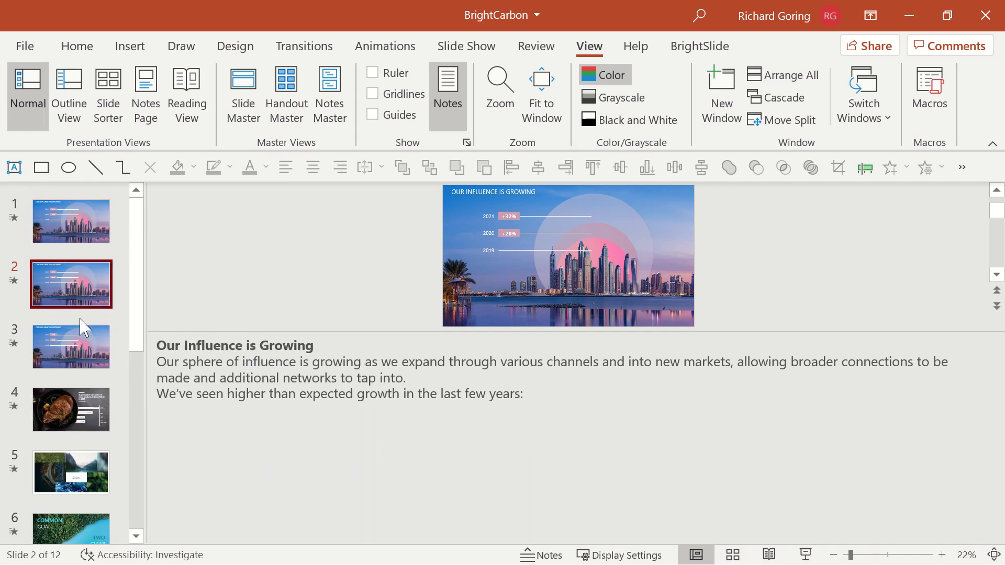
click(81, 327)
Step: Compare the longer and shorter notes of slides 2, 1 and 3, then switch to Notes Page view
click(80, 282)
click(77, 218)
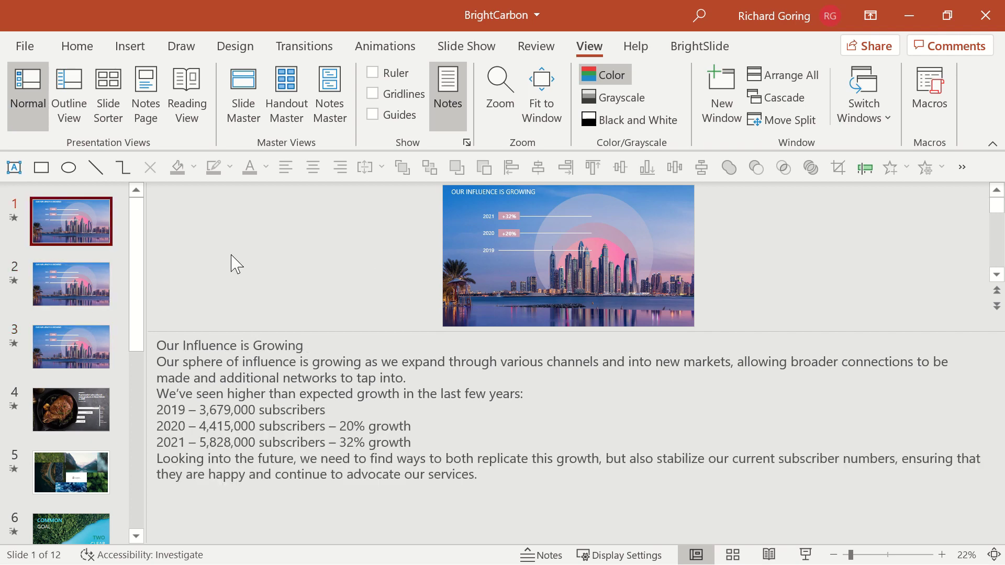
click(52, 295)
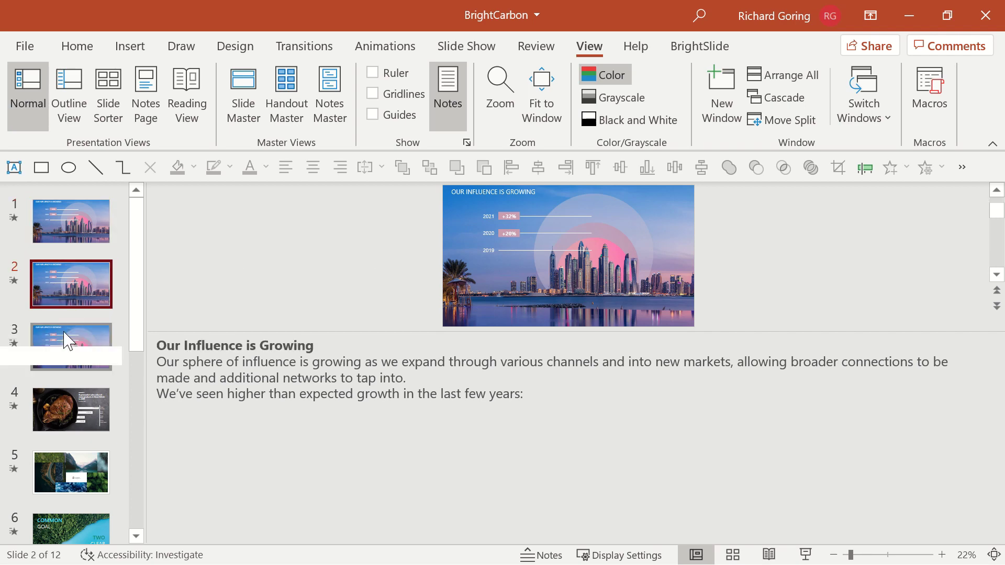
click(67, 341)
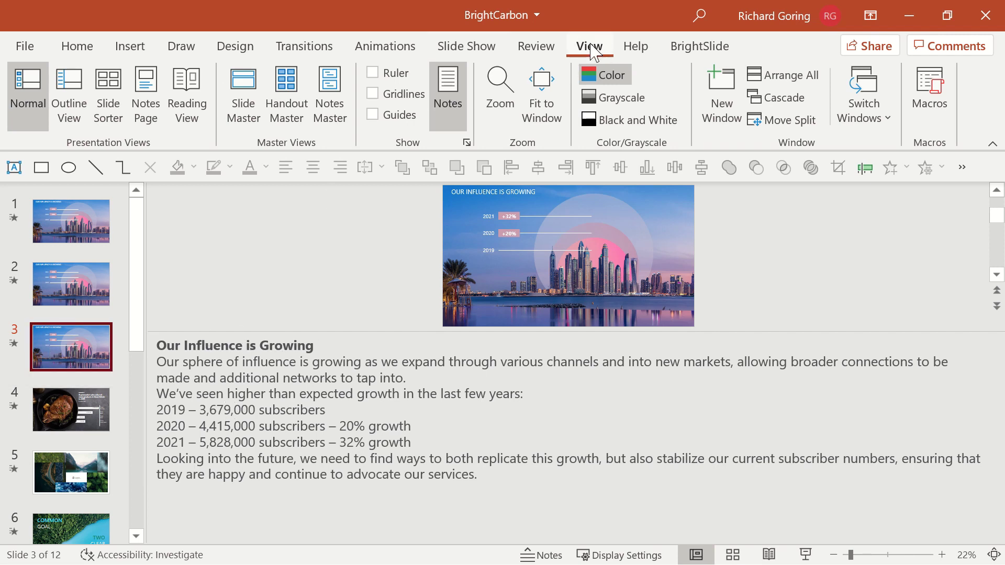
click(142, 99)
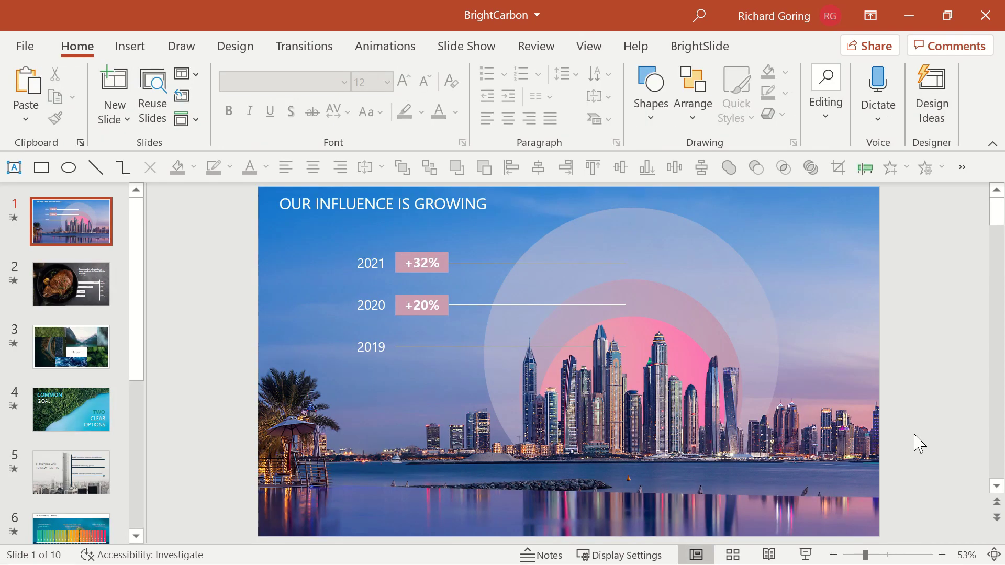
Step: Show BrightSlide's File & Master > Review speaker-notes tools: word count, export and delete all
click(692, 47)
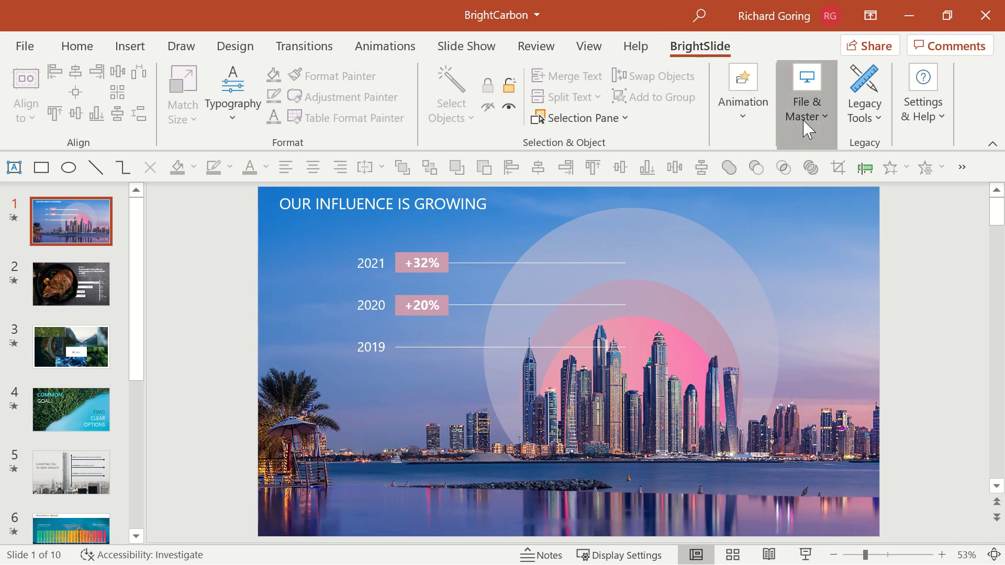
click(811, 107)
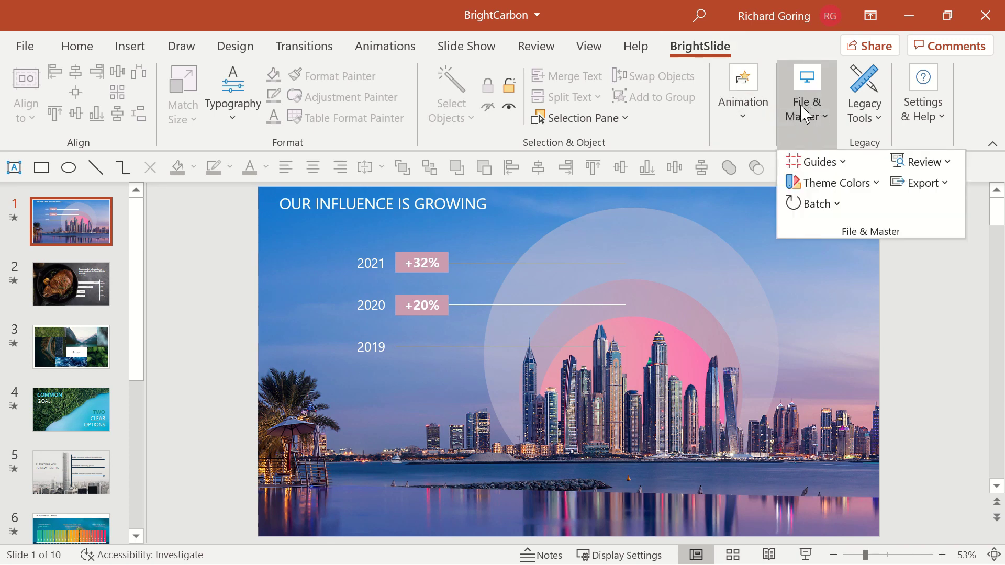
click(944, 165)
mouse_move(914, 220)
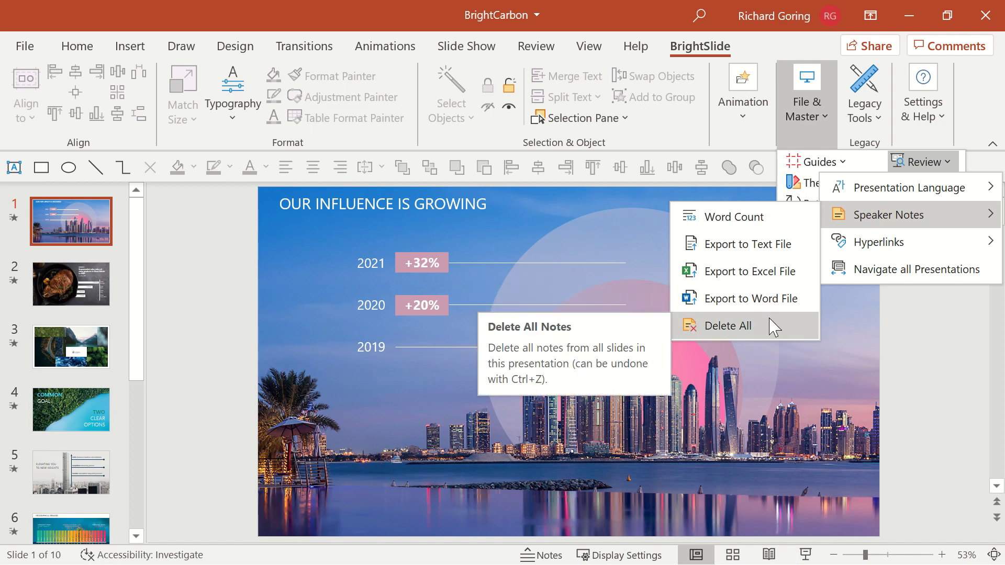
click(940, 398)
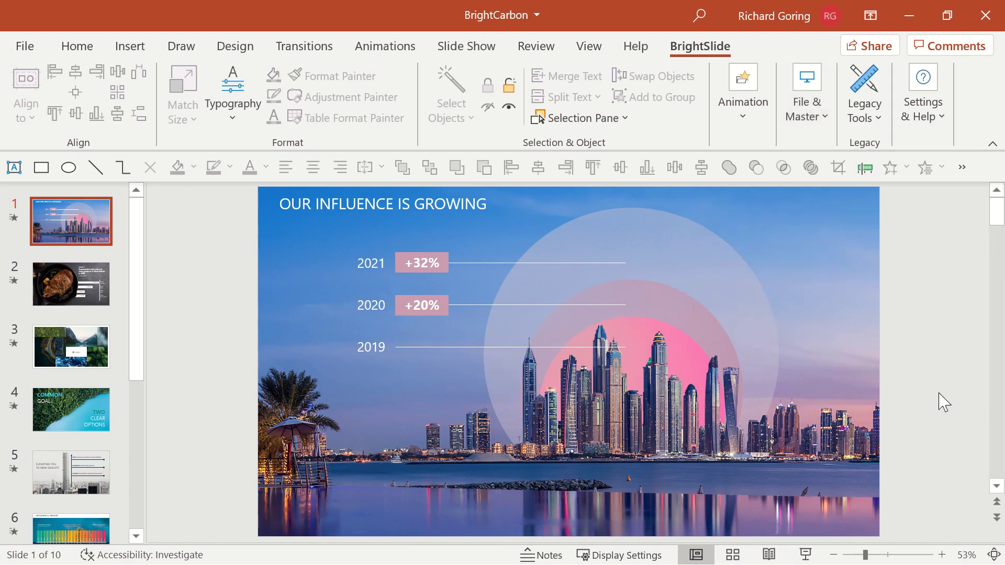